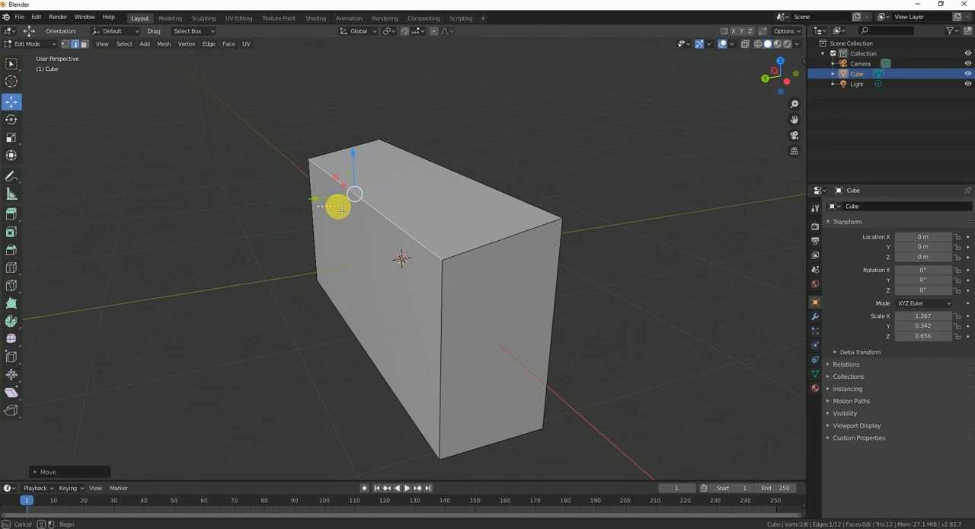
Step: Bevel the block's upper front long edge about 0.63 m wide with five segments to round it
middle_click_drag(387, 204, 516, 192)
key("ctrl+b")
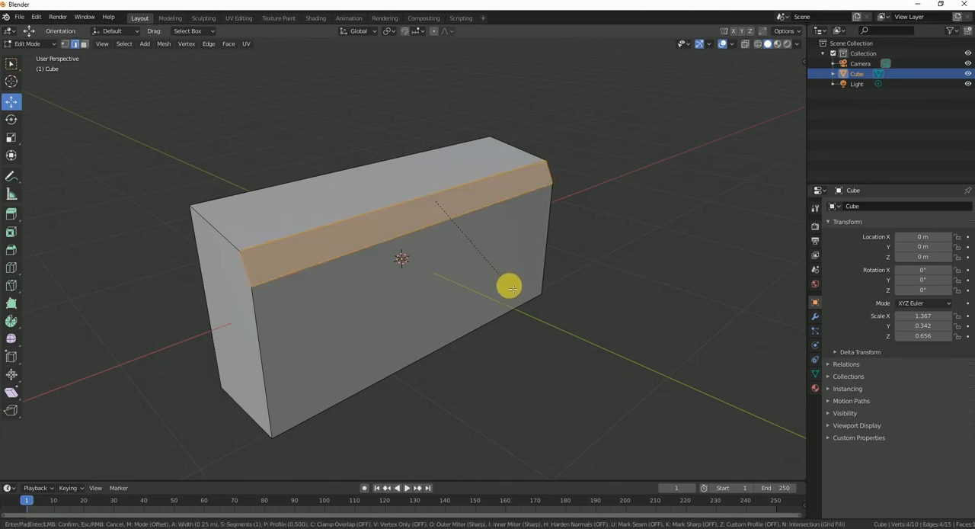
scroll(509, 295, "up", 4)
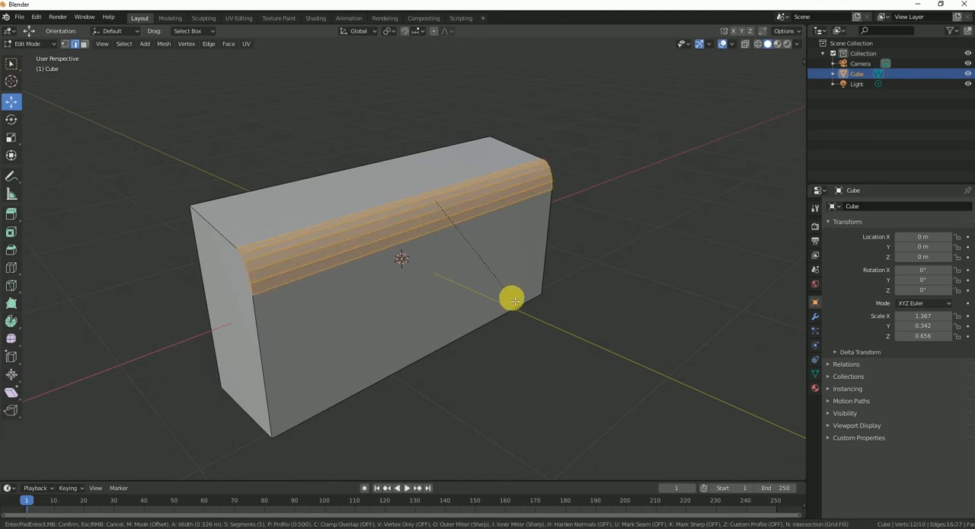
left_click(526, 338)
middle_click_drag(525, 337, 427, 305)
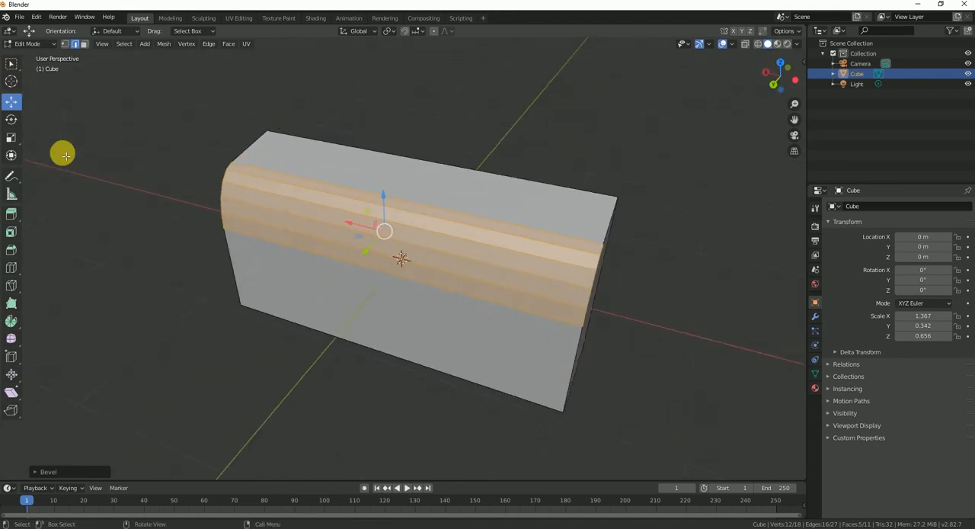
Step: Select the block's top, rounded and front faces and mark their edges as seams
left_click(84, 44)
key("c")
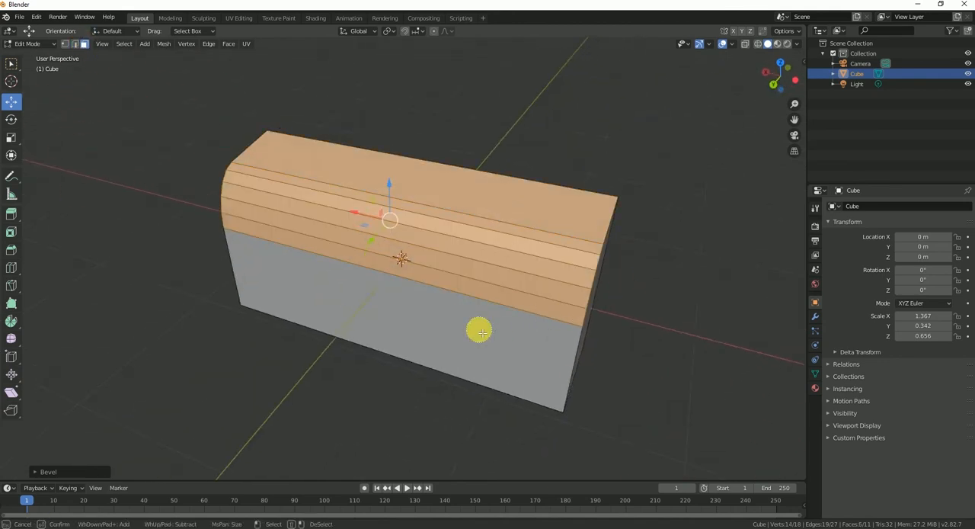
left_click_drag(453, 318, 483, 269)
right_click(487, 274)
middle_click_drag(490, 277, 446, 268)
left_click(83, 46)
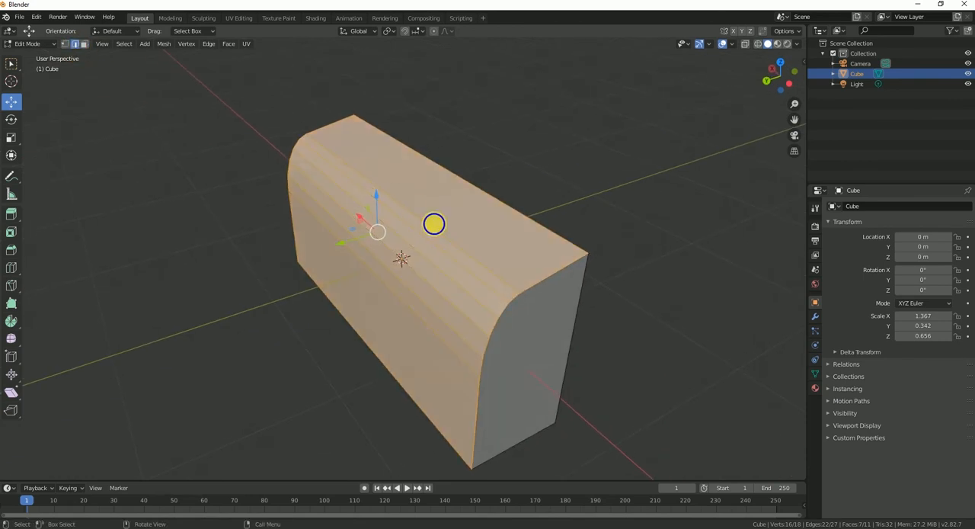
right_click(434, 226)
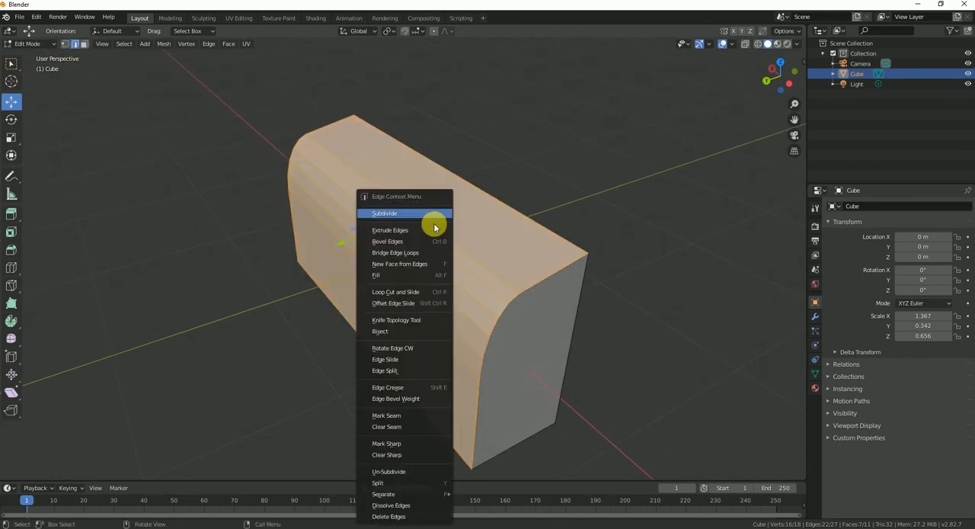
left_click(406, 415)
Step: Mark the vertical edges and the bottom edge of the block's back face as seams
middle_click_drag(424, 297, 572, 302)
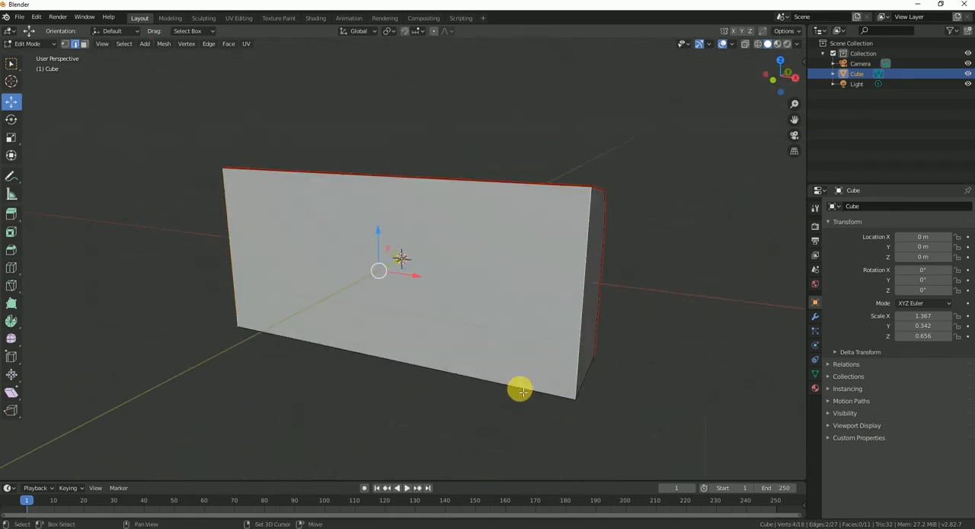
mouse_move(439, 350)
middle_mouse_down()
mouse_move(540, 344)
mouse_move(444, 322)
mouse_move(526, 331)
mouse_move(453, 356)
middle_mouse_up()
right_click(445, 323)
left_click(418, 322)
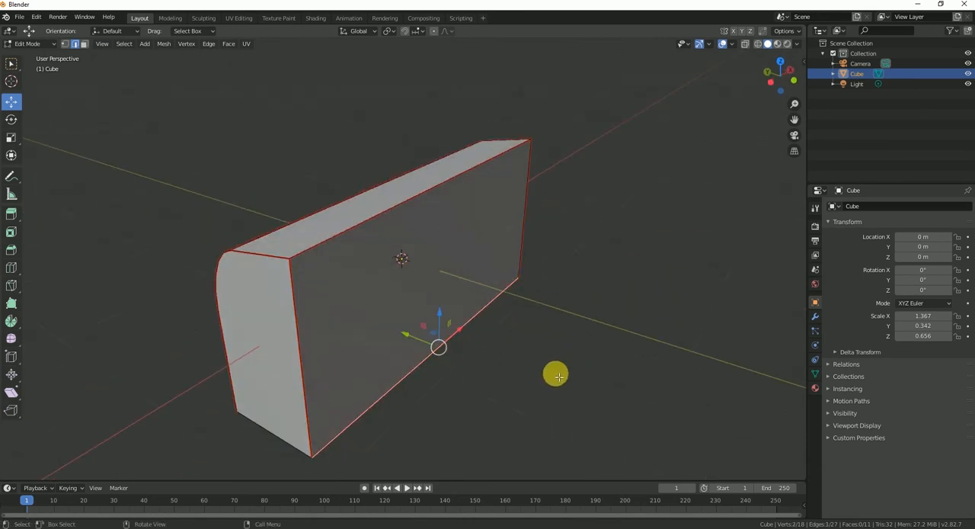
Step: Leave mesh editing and raise the whole block along Z to about 0.595 m
key("Tab")
left_click(558, 377)
middle_click_drag(475, 251, 549, 245)
scroll(548, 244, "down", 5)
middle_click_drag(470, 305, 411, 320)
left_click(412, 267)
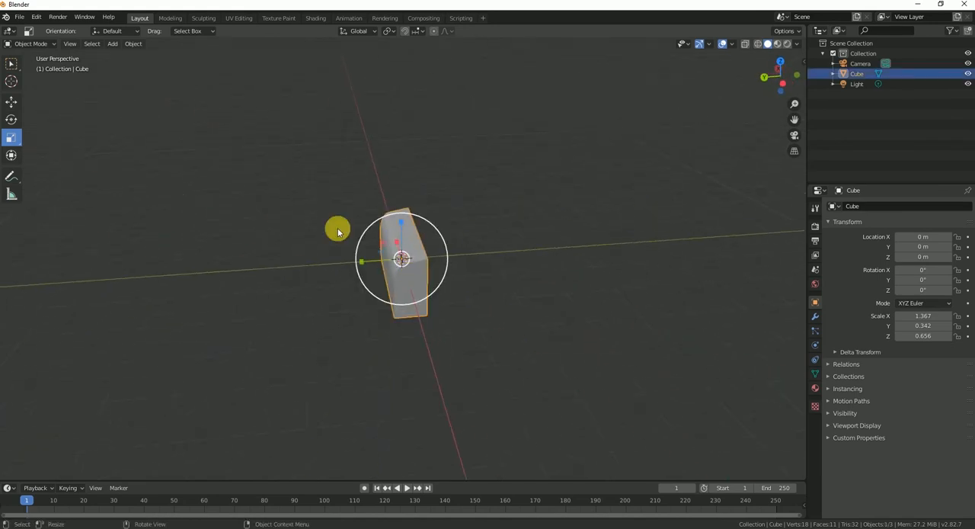
left_click(12, 101)
left_click_drag(404, 226, 412, 198)
Step: Duplicate the block and align the copy end to end with the original at X -2.7436 m
mouse_move(412, 199)
middle_mouse_down()
mouse_move(355, 294)
mouse_move(294, 290)
mouse_move(538, 302)
mouse_move(484, 239)
mouse_move(513, 235)
mouse_move(477, 228)
mouse_move(461, 272)
mouse_move(437, 233)
middle_mouse_up()
key("ctrl+v")
left_click_drag(365, 223, 663, 276)
middle_click_drag(538, 329, 437, 261)
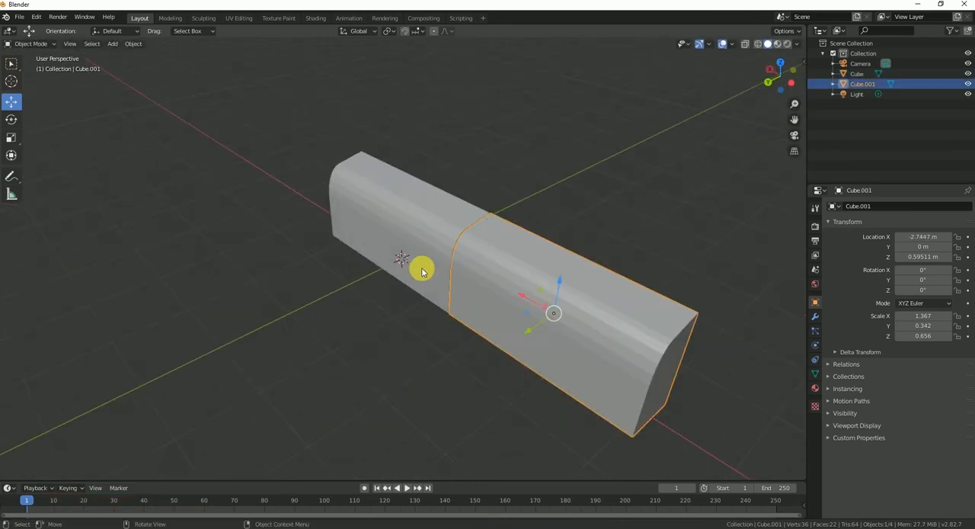
left_click(469, 332)
left_click(479, 300)
left_click(492, 272)
left_click_drag(521, 297, 519, 295)
left_click(406, 364)
Step: Open the Shading workspace with the original block selected and display the viewport in Material Preview
left_click(390, 246)
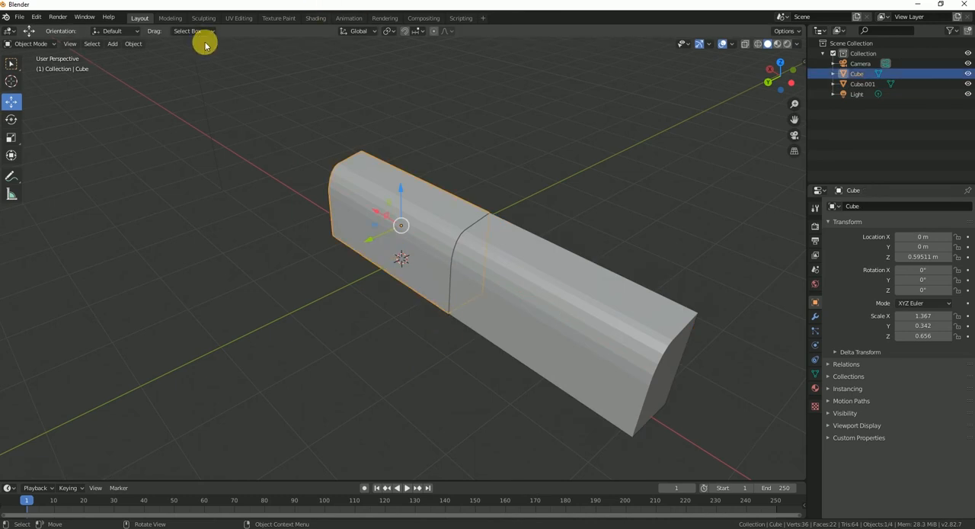
left_click(248, 18)
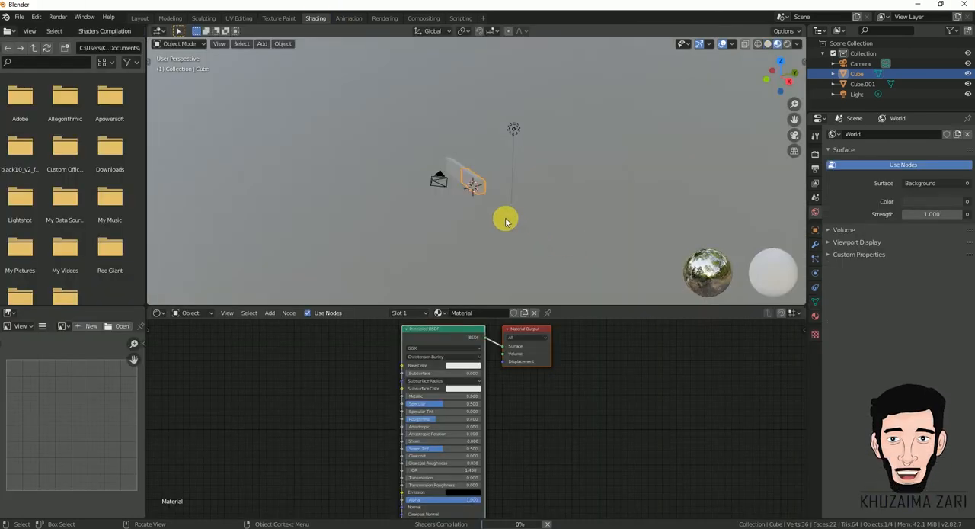
mouse_move(505, 218)
middle_mouse_down()
mouse_move(374, 224)
mouse_move(494, 209)
mouse_move(447, 175)
middle_mouse_up()
key("z")
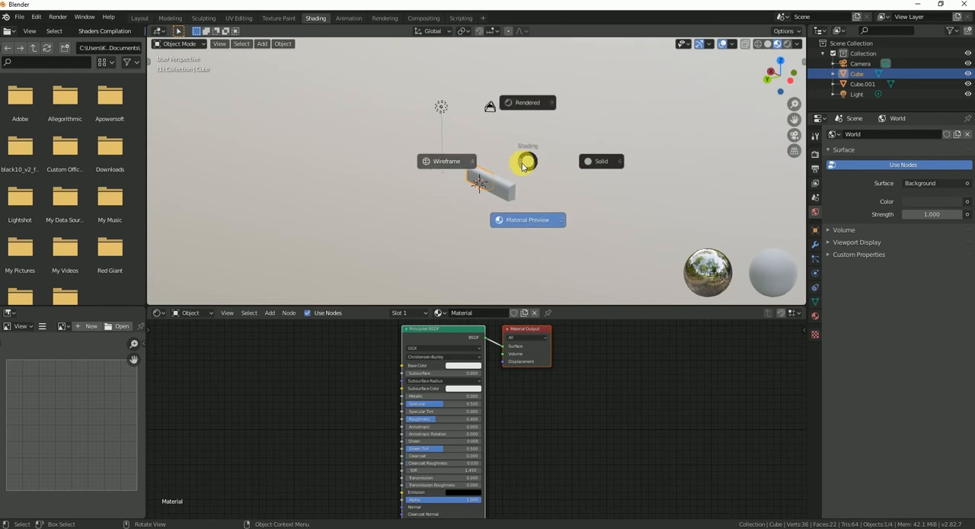
left_click(544, 216)
scroll(543, 156, "up", 9)
scroll(536, 187, "down", 2)
left_click(573, 419)
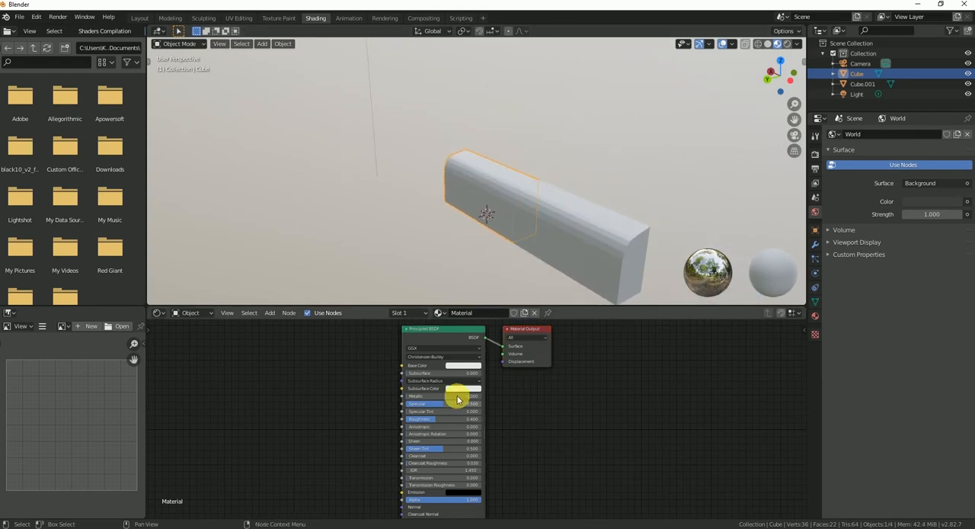
scroll(508, 417, "up", 1)
left_click(598, 221)
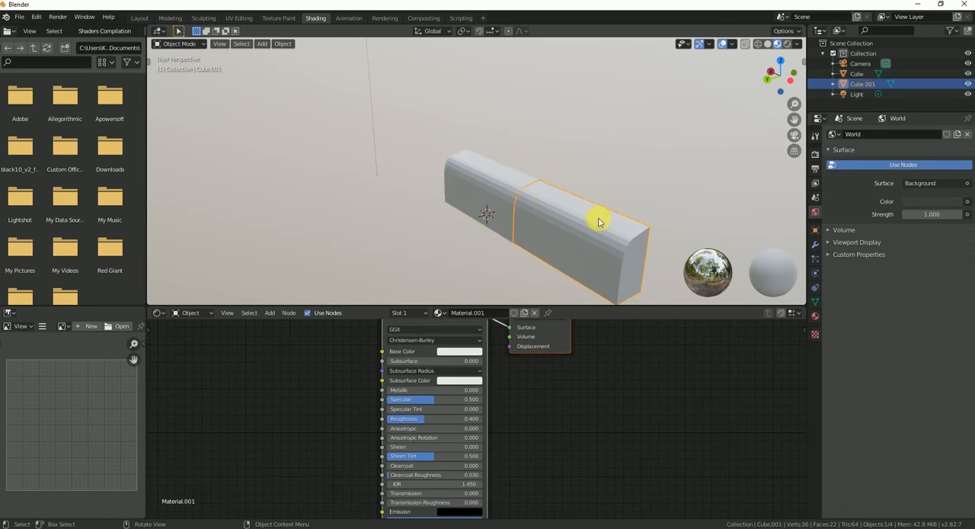
left_click(472, 196)
scroll(453, 426, "down", 2)
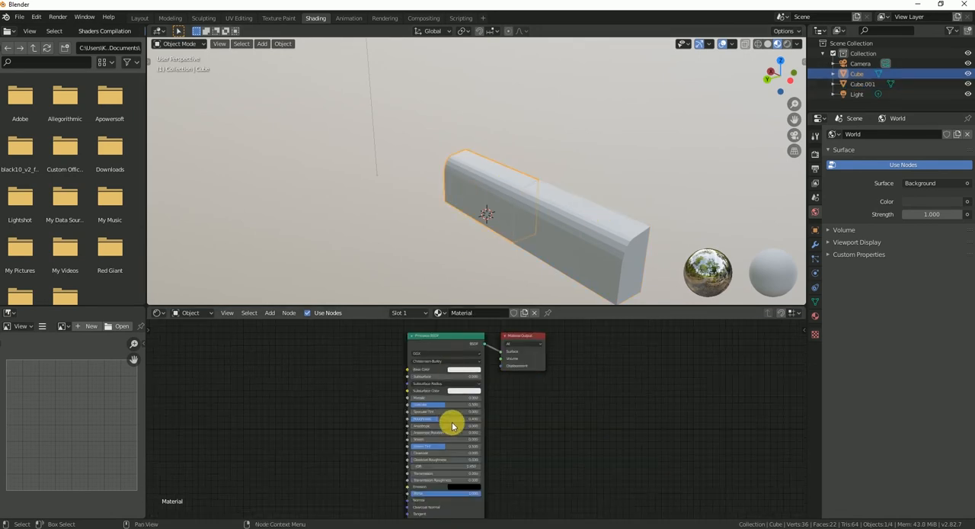
Step: Set the base color of the original block's material to a golden yellow
left_click(463, 369)
left_click_drag(474, 322, 459, 310)
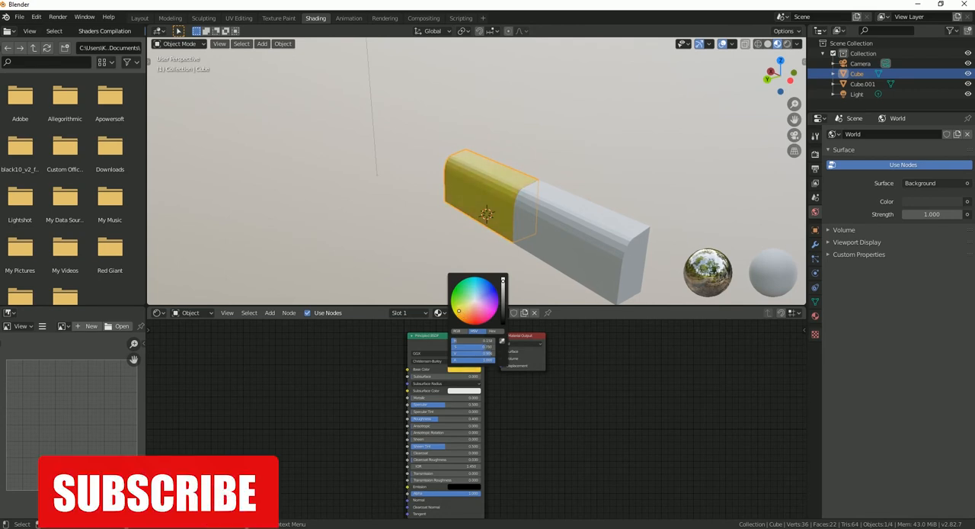
mouse_move(503, 283)
left_mouse_down()
mouse_move(502, 299)
mouse_move(502, 290)
left_mouse_up()
scroll(504, 205, "up", 4)
middle_click_drag(504, 206, 590, 221)
left_click(465, 370)
left_click_drag(459, 310, 450, 305)
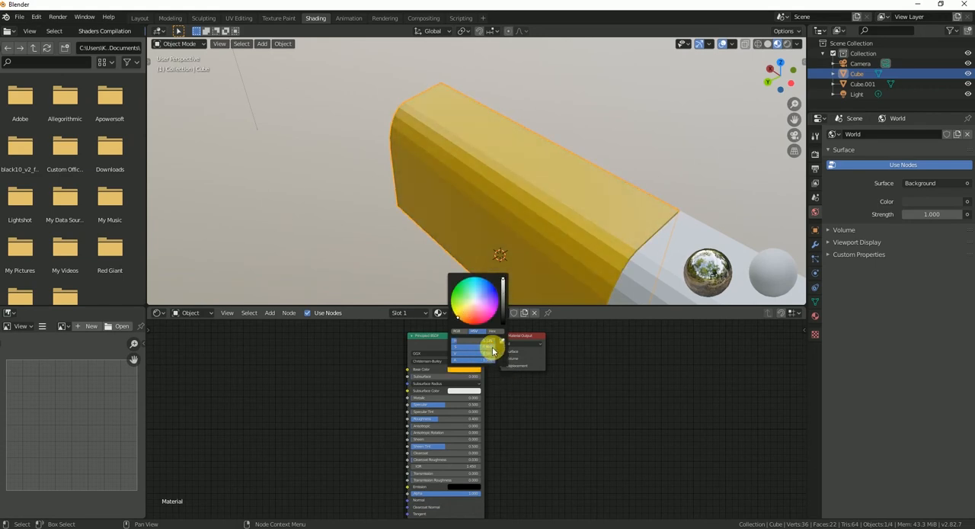
Step: Shift the base color of the original block's material to orange
scroll(398, 371, "up", 4)
scroll(499, 379, "up", 1)
middle_click_drag(499, 379, 503, 486)
left_click(477, 408)
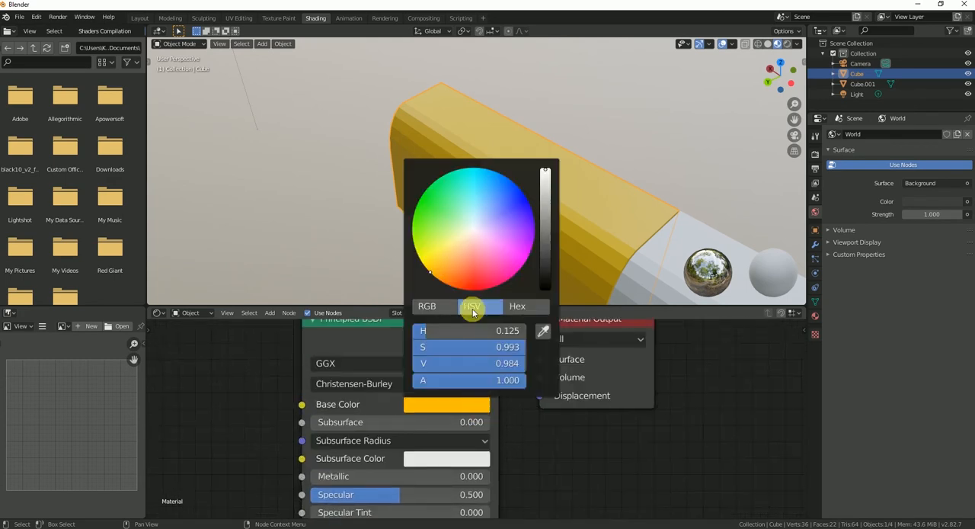
left_click(457, 405)
mouse_move(435, 331)
left_mouse_down()
mouse_move(457, 331)
mouse_move(432, 330)
left_mouse_up()
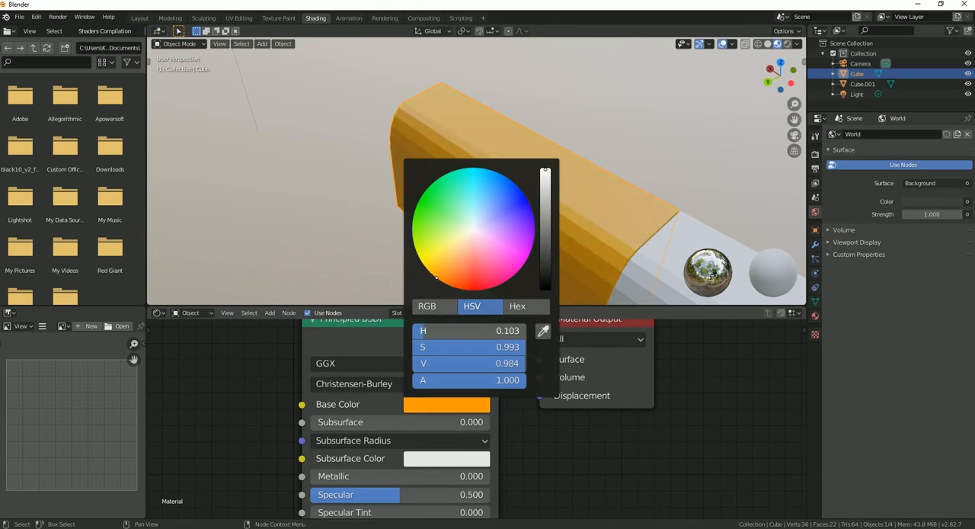
mouse_move(549, 169)
left_mouse_down()
mouse_move(549, 191)
mouse_move(549, 171)
left_mouse_up()
mouse_move(431, 284)
left_mouse_down()
mouse_move(427, 276)
mouse_move(442, 275)
mouse_move(435, 269)
left_mouse_up()
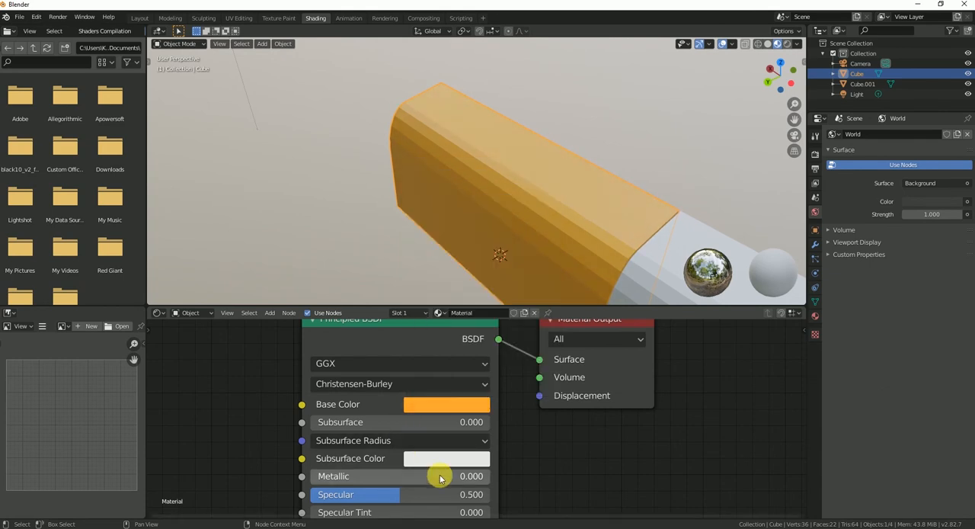
Step: Set the orange material's Metallic to 0.268, Specular to 0.273, Sheen Tint to 0.727 and Clearcoat Roughness to 0.039
scroll(468, 489, "down", 2)
middle_click_drag(467, 485, 494, 372)
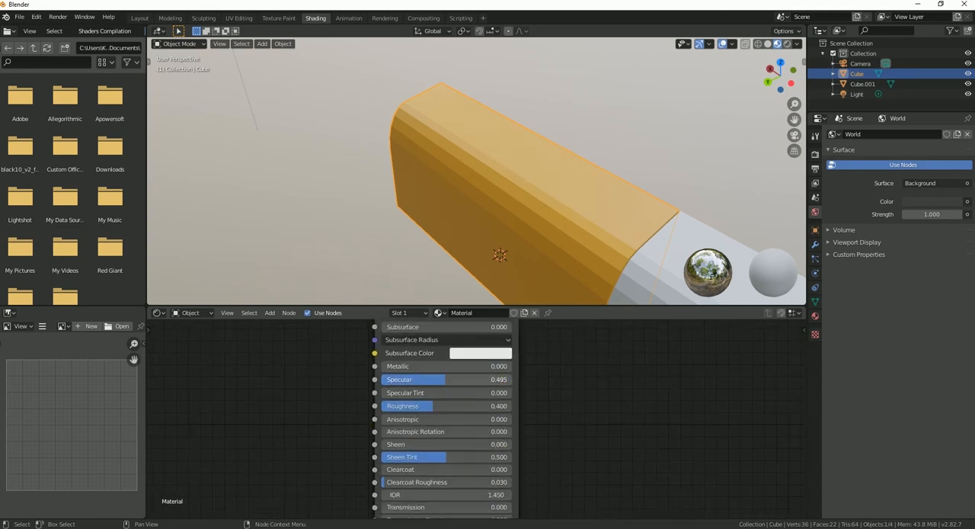
left_click_drag(495, 379, 466, 378)
left_click_drag(411, 366, 414, 366)
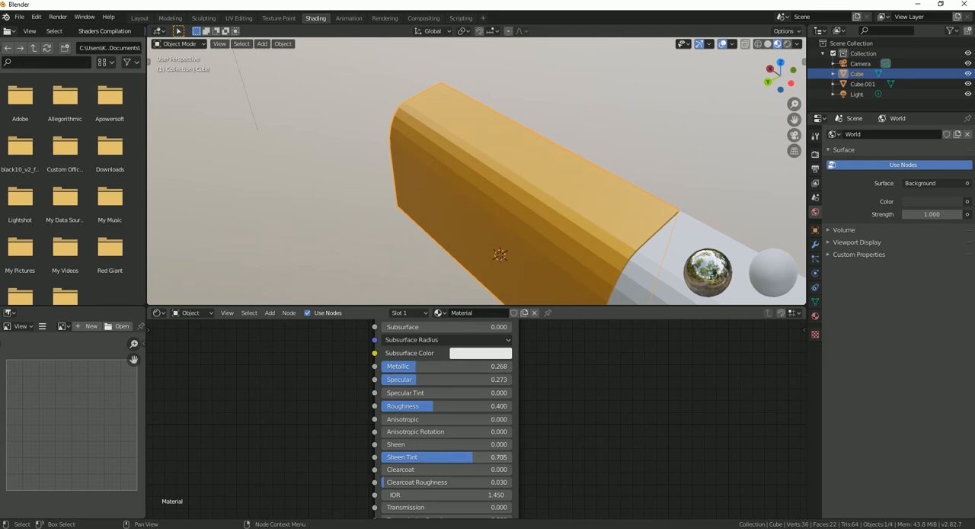
left_click_drag(471, 457, 476, 457)
scroll(479, 208, "down", 6)
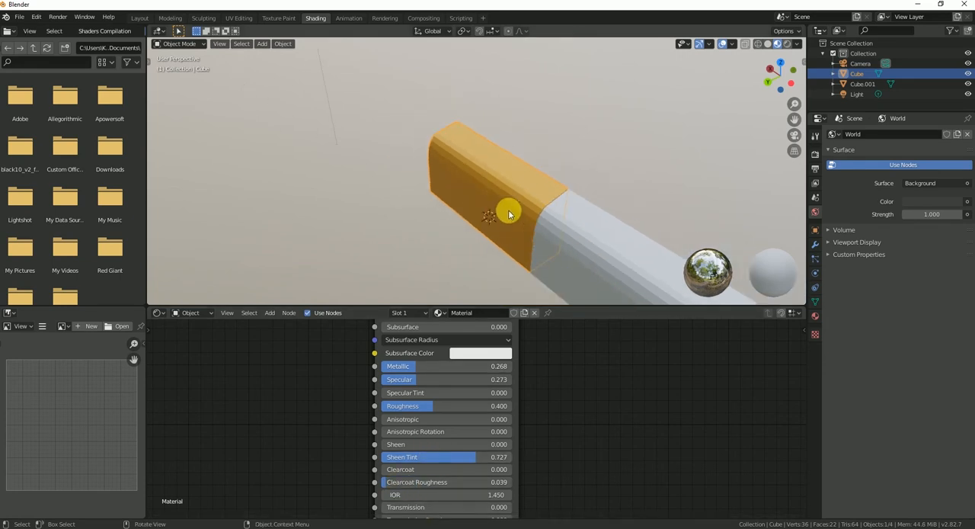
Step: Set the base color of the second block's material to near black
middle_click_drag(560, 218, 533, 199)
left_click(561, 289)
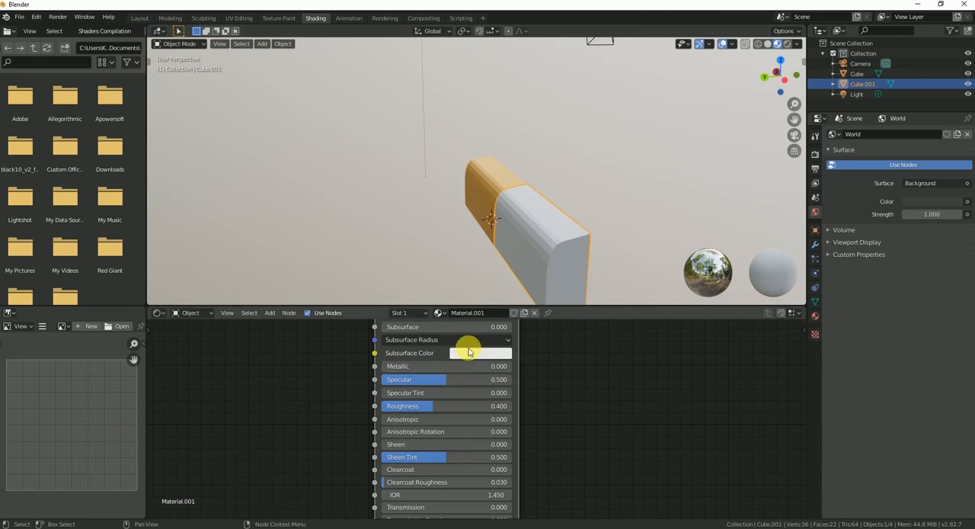
middle_click_drag(462, 369, 513, 463)
left_click(466, 413)
left_click_drag(544, 313, 541, 325)
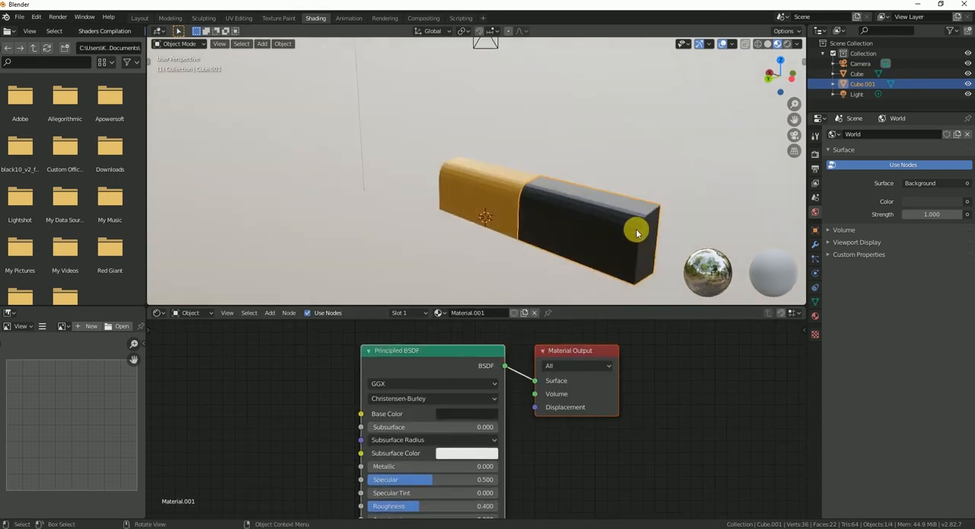
Step: Return to the Layout workspace and clear the selection
scroll(622, 253, "down", 6)
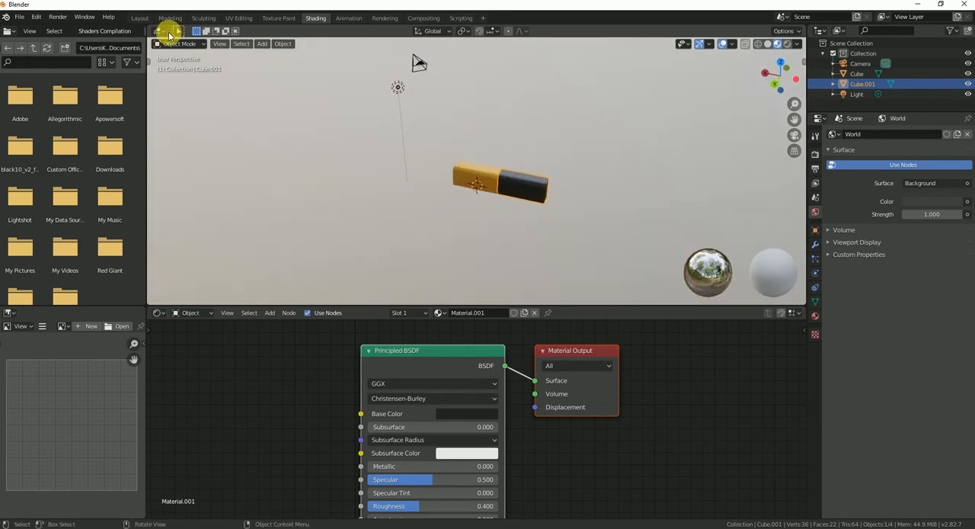
left_click(139, 18)
scroll(406, 289, "down", 5)
left_click(612, 227)
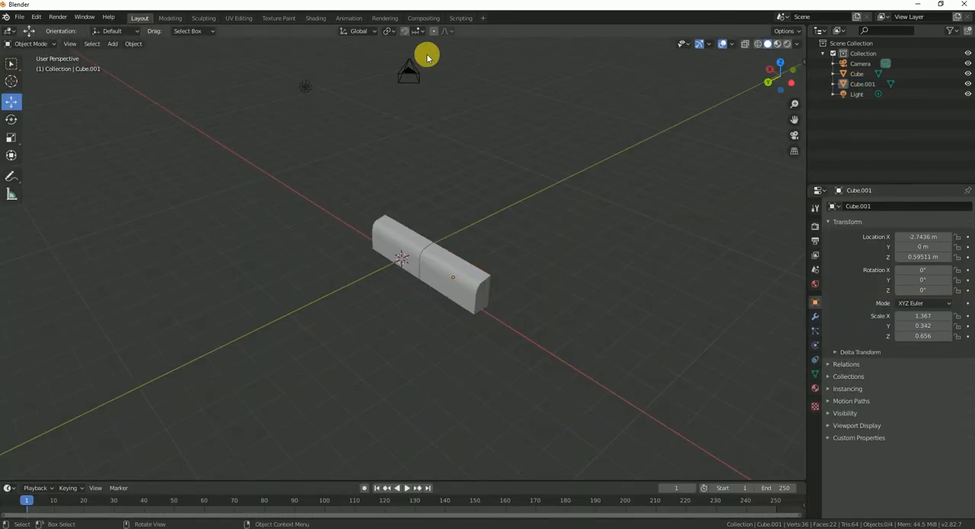
left_click_drag(282, 195, 550, 309)
scroll(508, 230, "down", 2)
scroll(509, 230, "down", 1)
Step: Duplicate both blocks and move the copies about -5.4 m along X to extend the row
left_click(430, 273)
left_click(398, 246, "shift")
key("ctrl+c")
key("ctrl+v")
key("g")
key("x")
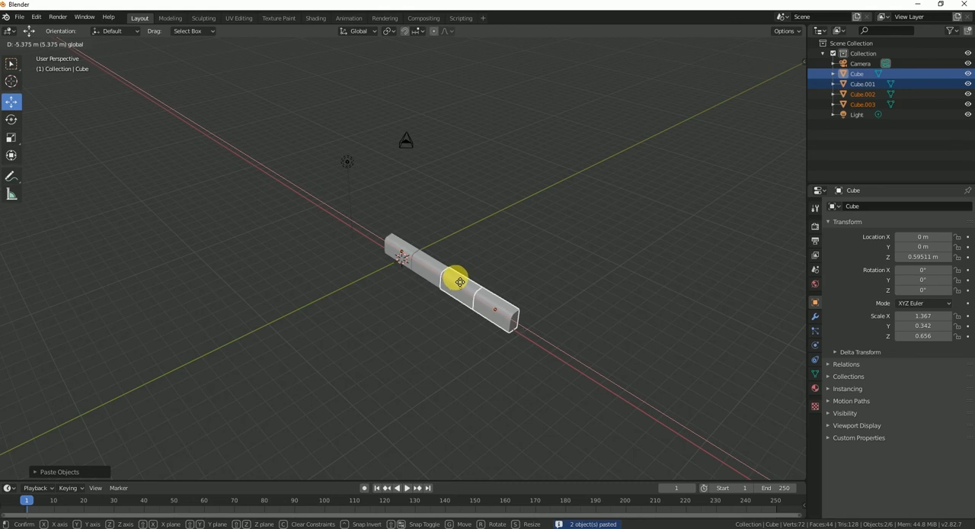
left_click(459, 282)
left_click(407, 329)
scroll(512, 316, "up", 7)
scroll(742, 396, "down", 2)
Step: Duplicate all four blocks and move the copies about -11 m along X, end to end with the row
left_click(650, 385)
left_click(505, 333, "shift")
left_click(485, 307, "shift")
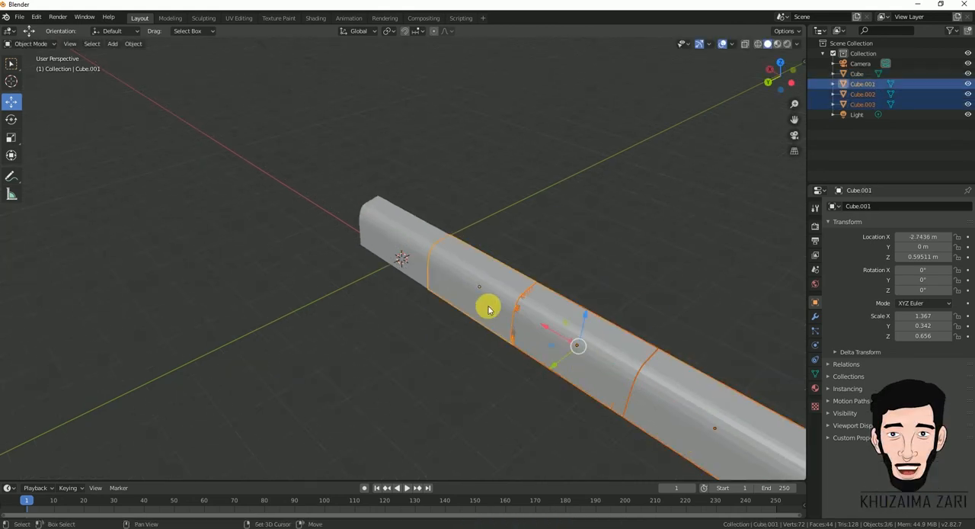
left_click(413, 226, "shift")
scroll(476, 316, "down", 6)
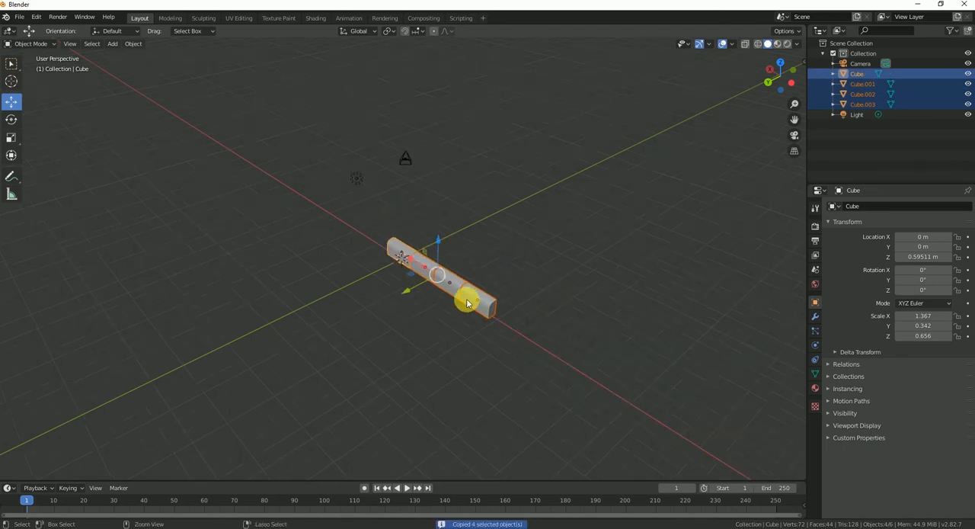
key("ctrl+v")
key("g")
key("x")
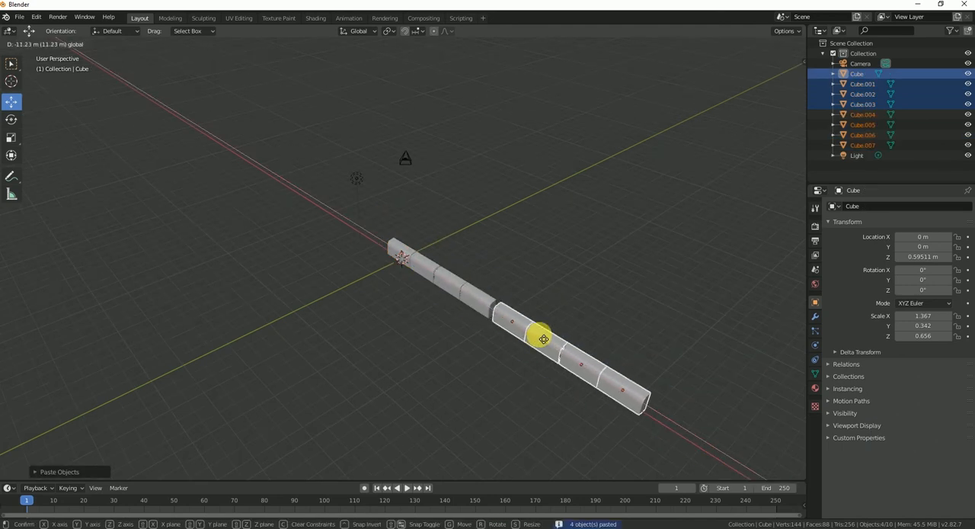
left_click_drag(532, 332, 531, 333)
scroll(506, 341, "up", 3)
mouse_move(534, 339)
middle_mouse_down()
mouse_move(575, 350)
mouse_move(539, 336)
middle_mouse_up()
Step: Duplicate all eight blocks and move the copies about -21.9 m along X to lengthen the row
left_click(539, 336, "shift")
left_click(511, 319, "shift")
left_click(452, 283, "shift")
left_click(460, 285, "shift")
scroll(472, 297, "down", 4)
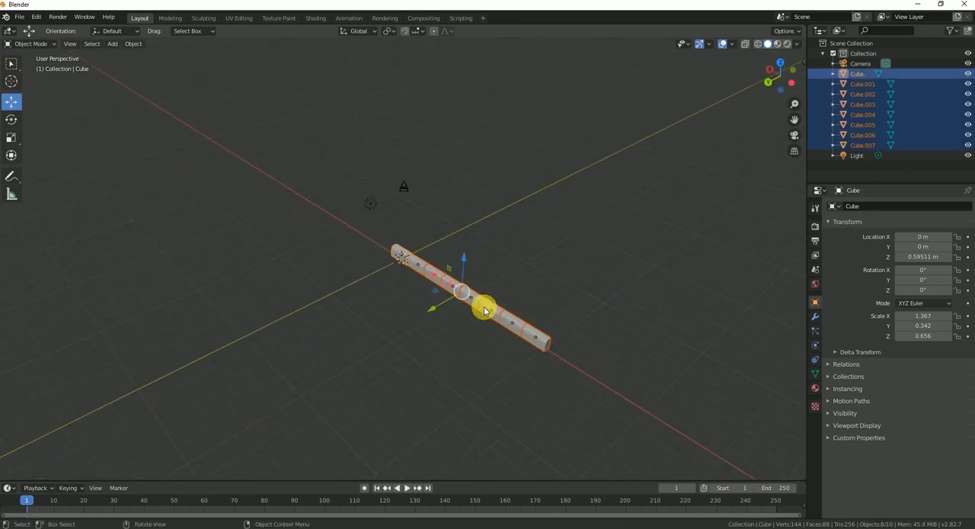
key("ctrl+c")
key("ctrl+v")
key("g")
key("x")
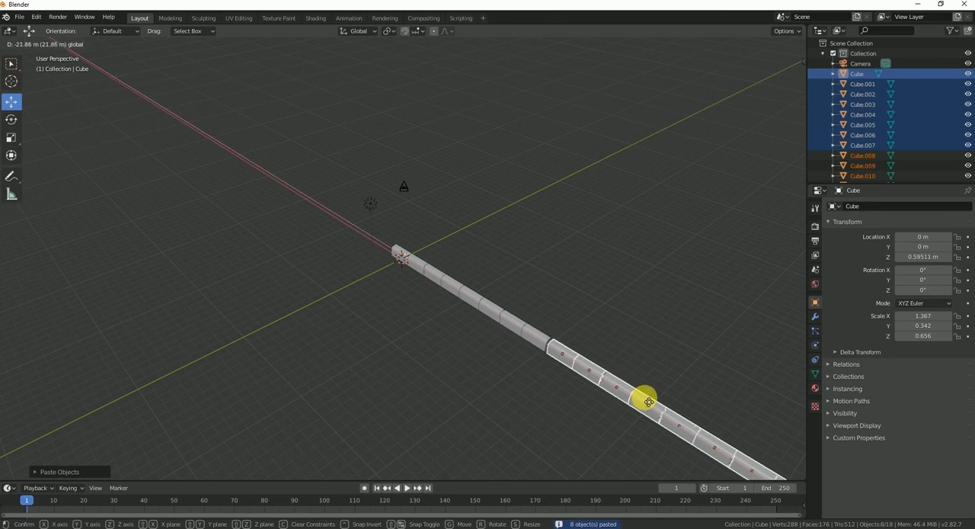
left_click(644, 400)
left_click(643, 313)
scroll(642, 311, "down", 2)
middle_click_drag(642, 311, 543, 272)
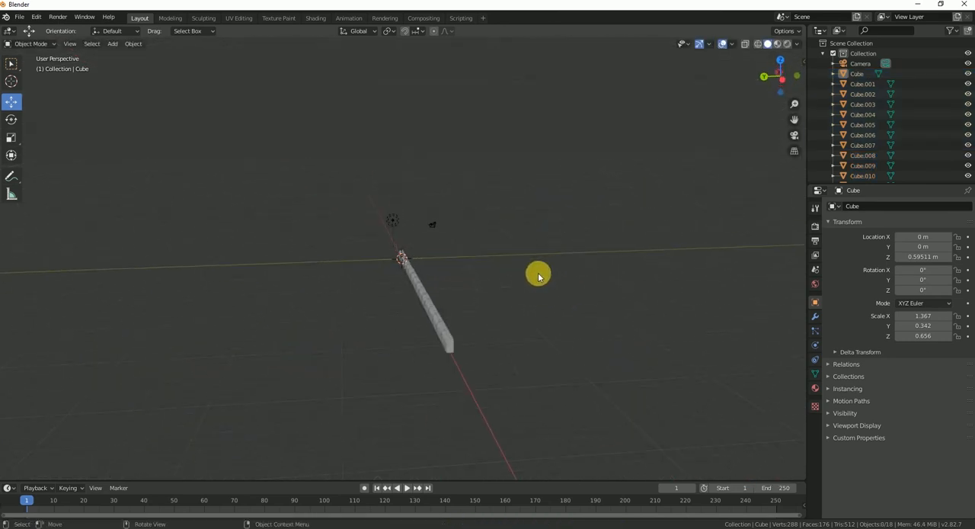
Step: Add a mesh plane at the world origin and scale it up uniformly to about 9.4
middle_click_drag(451, 260, 6, 70)
key("shift+a")
mouse_move(267, 276)
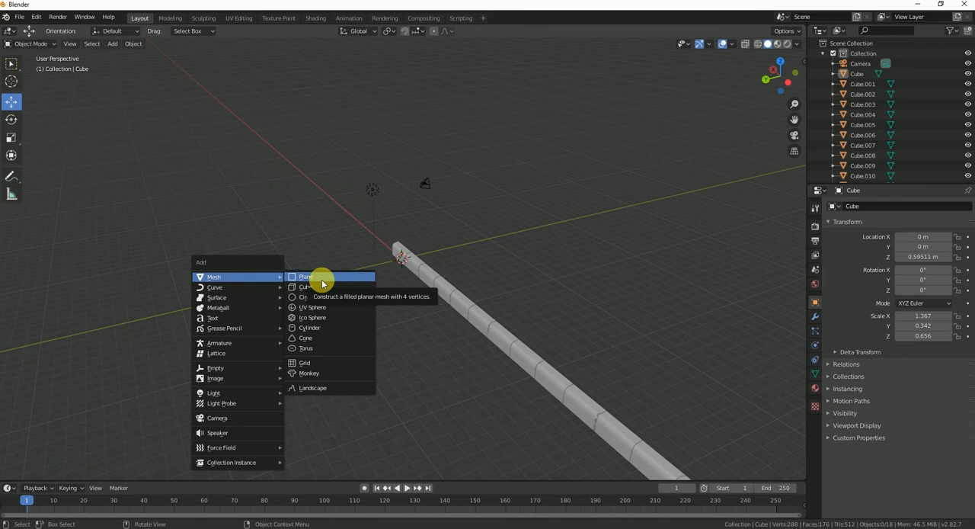
left_click(321, 279)
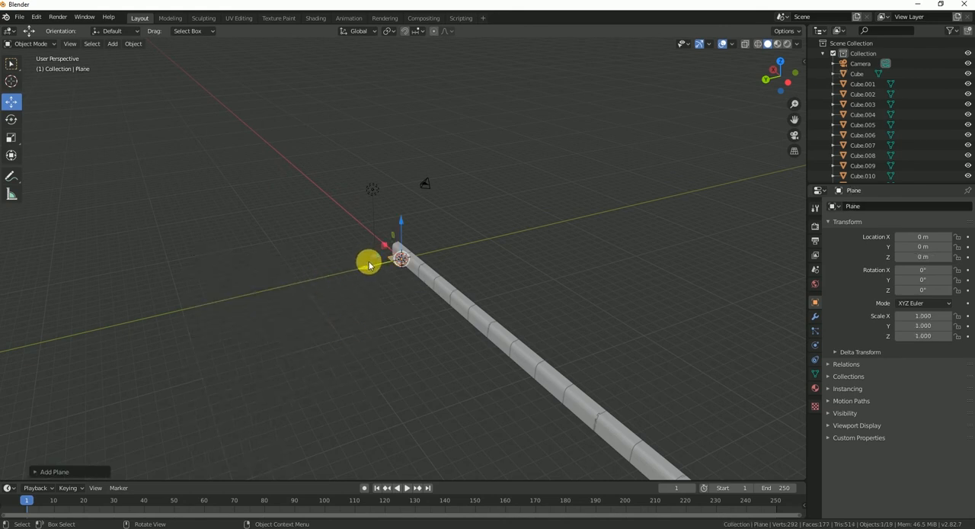
key("s")
left_click(521, 376)
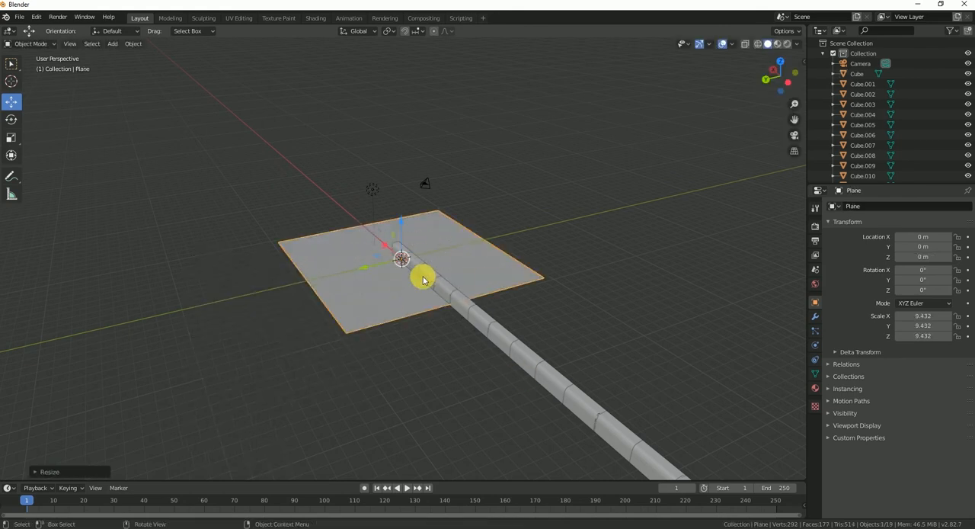
Step: Move the plane about 9.9 m along Y and reshape it into a road strip scaled about 31.7 in X and 5.0 in Y
key("g")
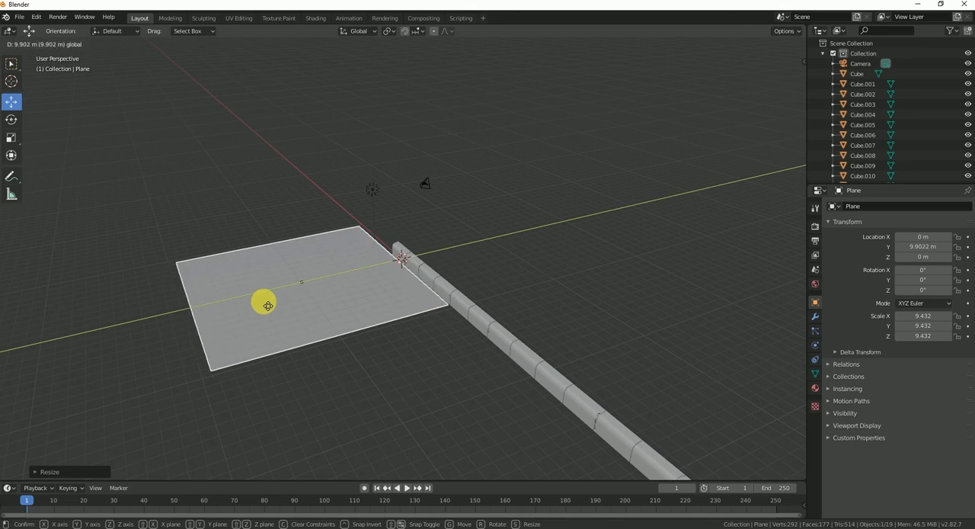
left_click(267, 305)
middle_click_drag(403, 297, 70, 231)
left_click(10, 137)
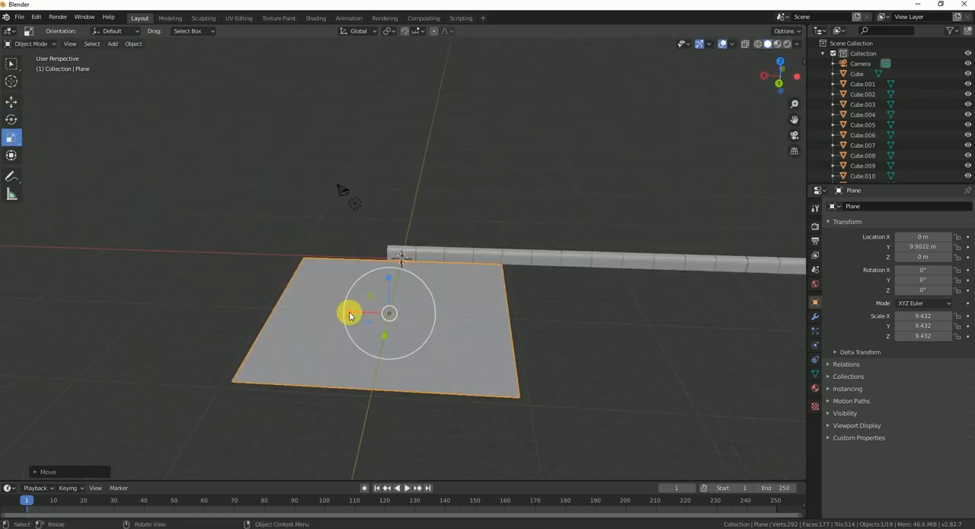
left_click_drag(352, 315, 261, 318)
middle_click_drag(261, 318, 269, 297)
left_click_drag(261, 291, 365, 349)
Step: Position the road plane along the curb at about -10.1 m in X and 5.29 m in Y
left_click(11, 104)
mouse_move(377, 351)
middle_mouse_down()
mouse_move(340, 349)
mouse_move(440, 344)
mouse_move(390, 353)
middle_mouse_up()
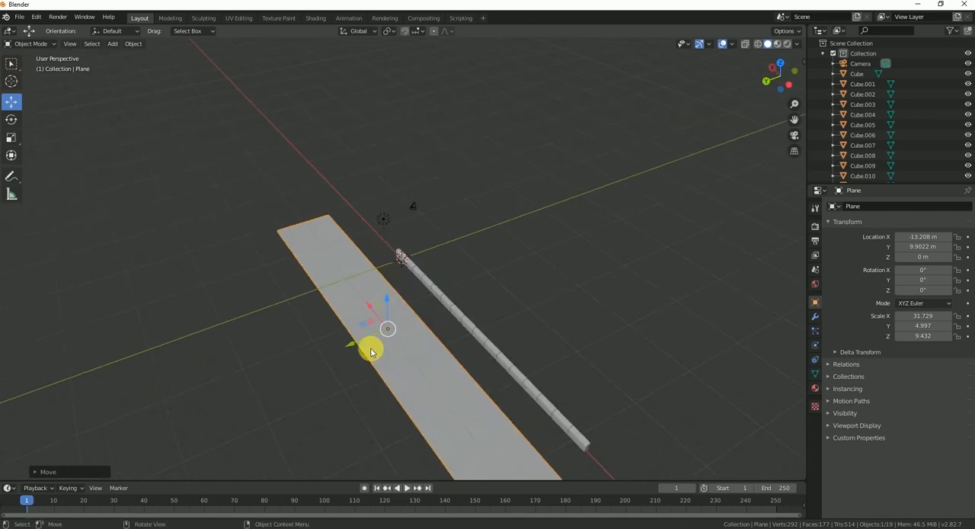
left_click_drag(359, 342, 388, 339)
middle_click_drag(388, 340, 429, 318)
key("KP_1")
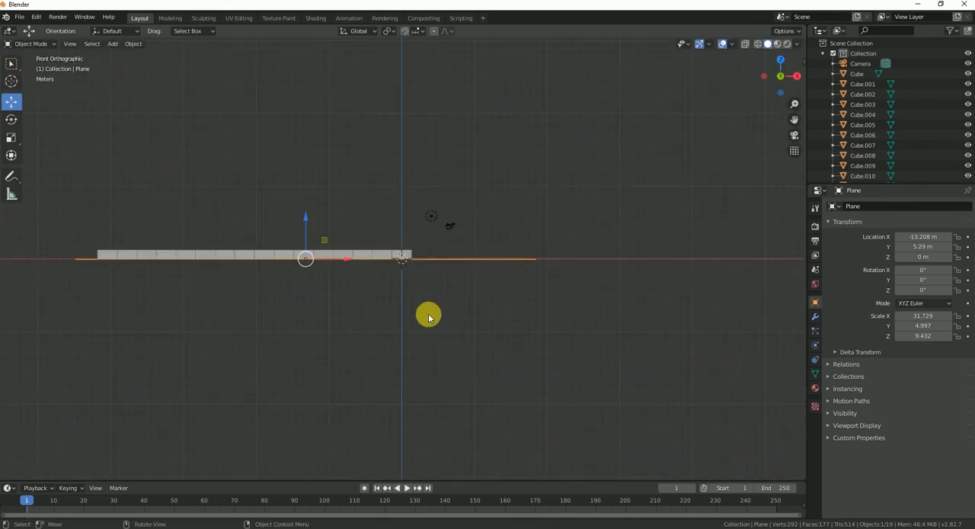
key("KP_7")
left_click_drag(346, 227, 376, 228)
Step: Duplicate the six curb blocks at the origin end and move the copies about 16.2 m along X to extend the curb
mouse_move(413, 344)
middle_mouse_down()
mouse_move(388, 265)
mouse_move(414, 290)
mouse_move(229, 336)
mouse_move(444, 266)
mouse_move(418, 333)
middle_mouse_up()
left_click(389, 259)
left_click(357, 260, "shift")
left_click(315, 263, "shift")
left_click(271, 268, "shift")
left_click(222, 273, "shift")
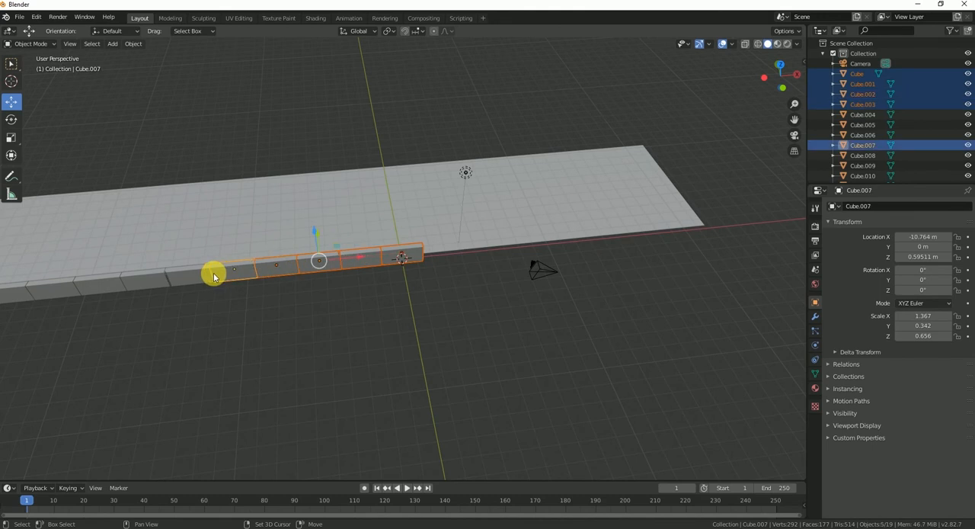
left_click(197, 273, "shift")
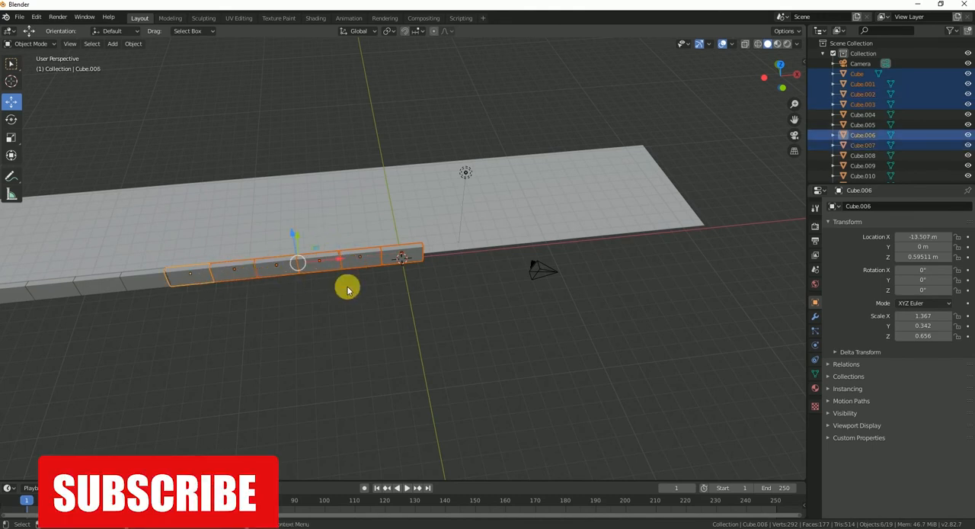
key("ctrl+v")
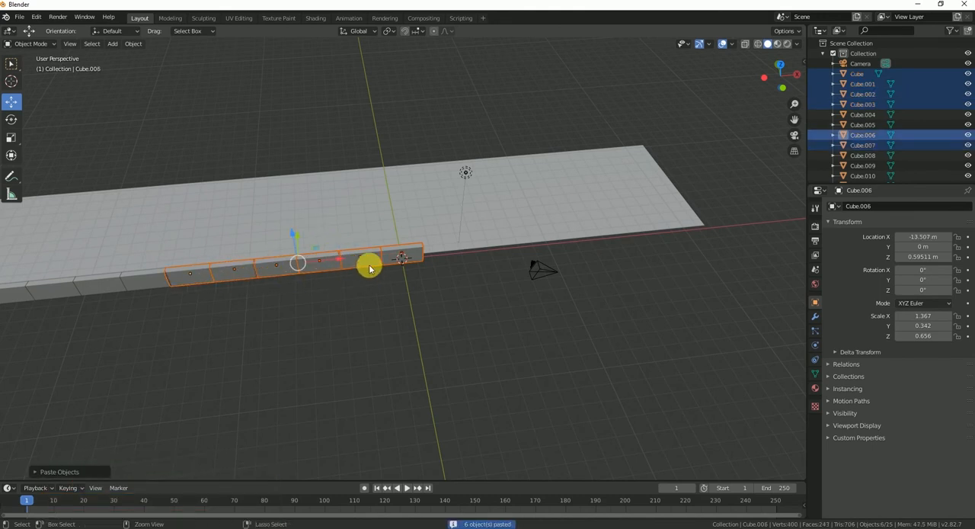
key("g")
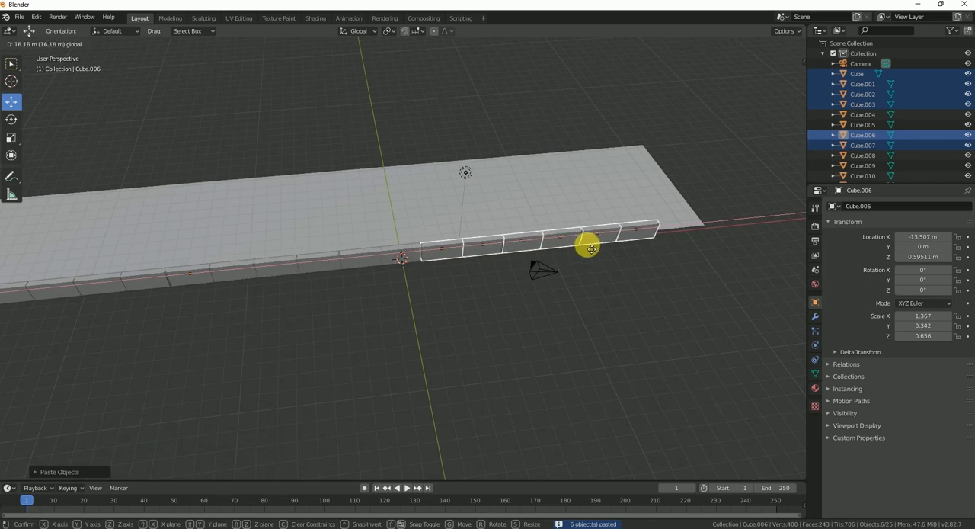
left_click(409, 252)
scroll(413, 252, "up", 3)
scroll(642, 238, "down", 5)
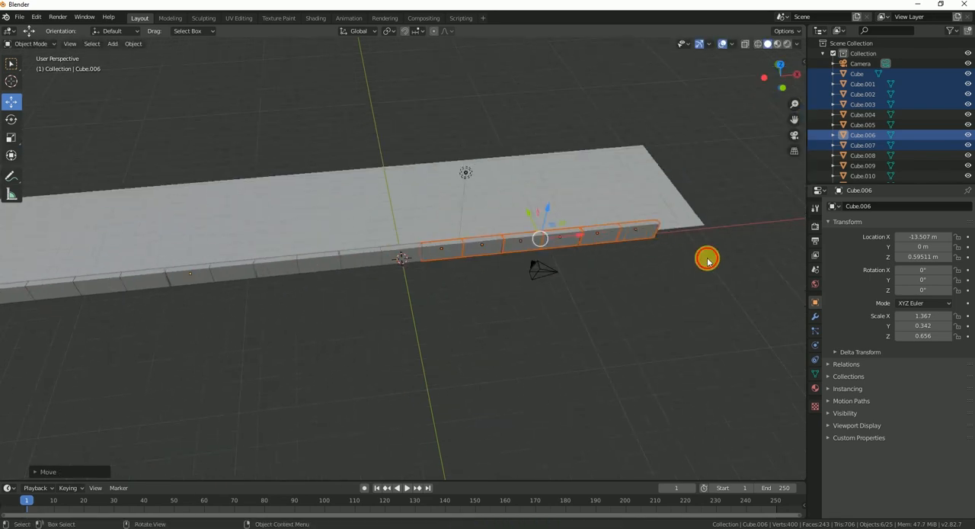
key("alt+a")
Step: Select the road plane and inspect it with the curb in Material Preview and Rendered shading, ending in Solid shading
middle_click_drag(444, 235, 402, 346)
left_click(405, 358)
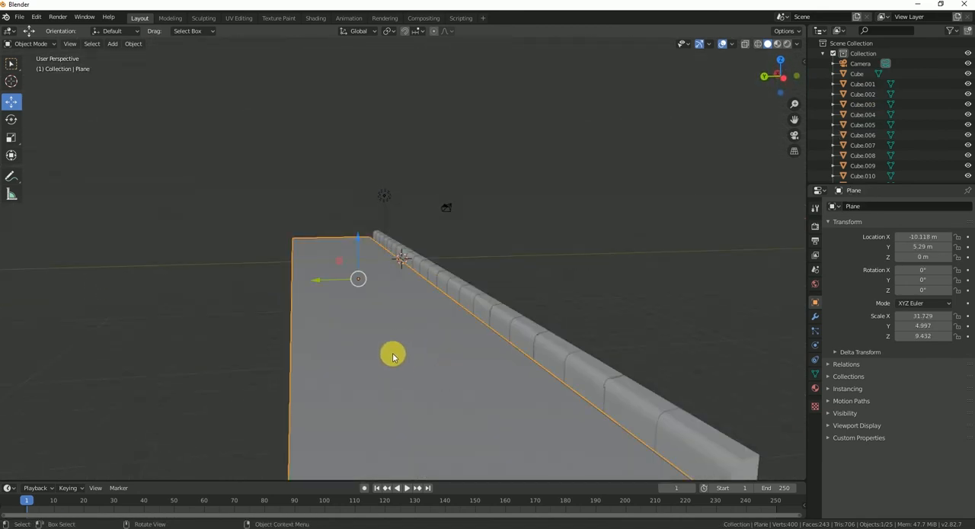
middle_click_drag(360, 244, 348, 289)
key("z")
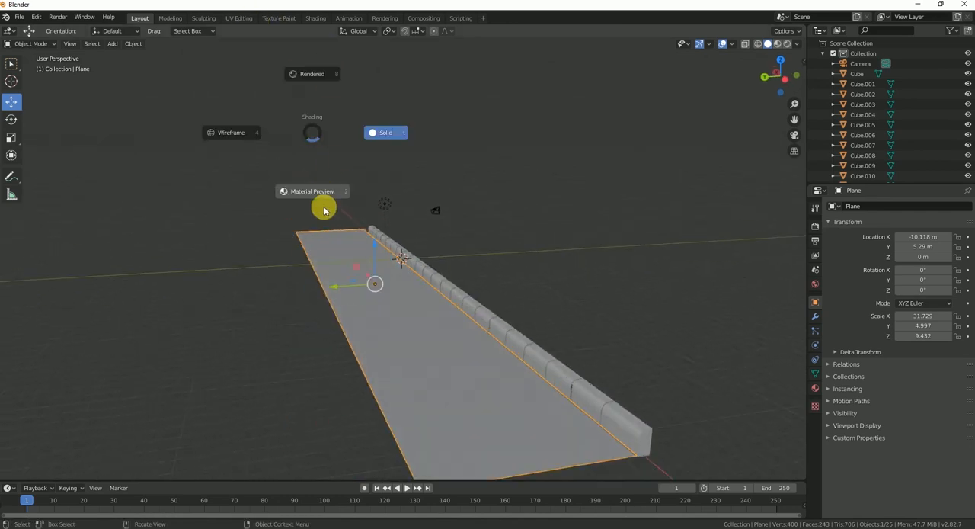
left_click(320, 189)
scroll(396, 297, "up", 1)
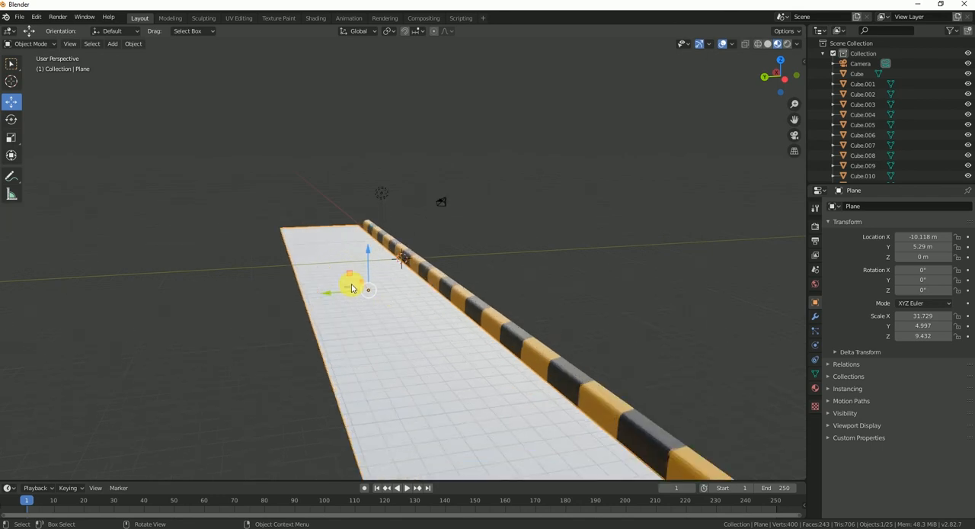
middle_click_drag(351, 289, 336, 299)
key("z")
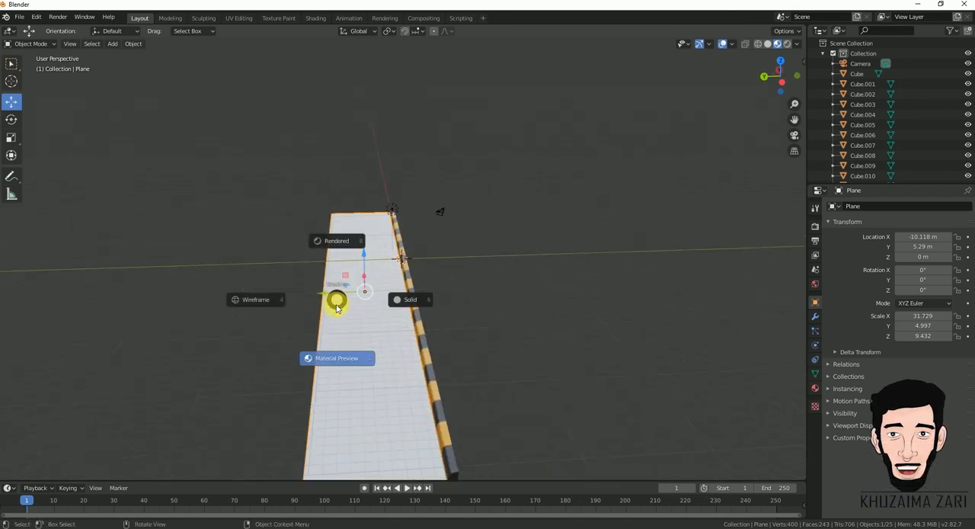
left_click(333, 252)
mouse_move(348, 261)
middle_mouse_down()
mouse_move(425, 253)
mouse_move(461, 305)
middle_mouse_up()
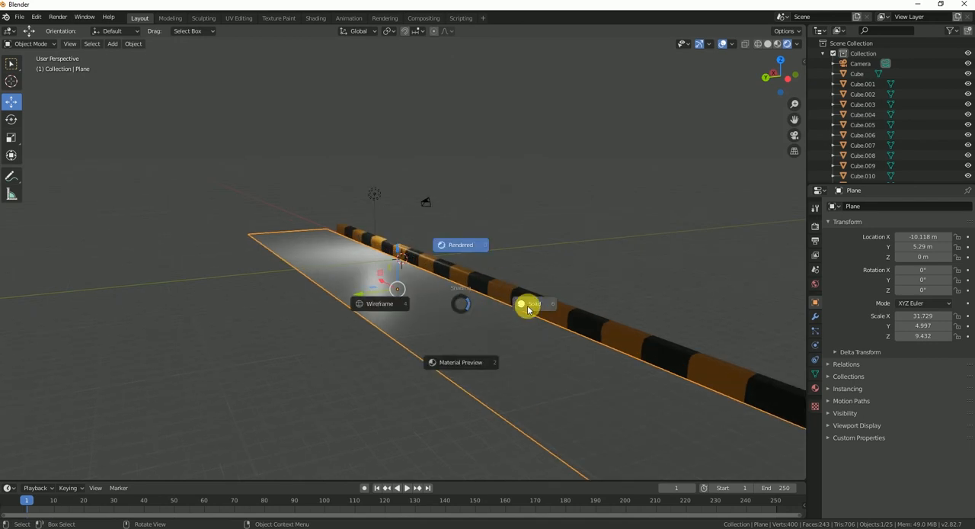
left_click(528, 308)
middle_click_drag(359, 328, 349, 342)
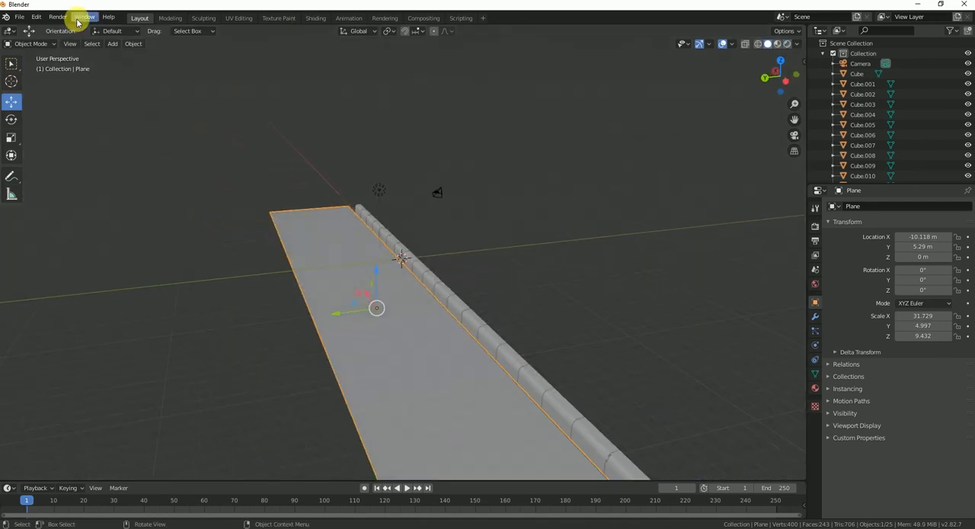
key("Tab")
right_click(279, 219)
left_click(345, 273)
key("Tab")
Step: Switch to the Shading workspace and create a new material for the road plane
left_click(315, 17)
mouse_move(403, 198)
middle_mouse_down()
mouse_move(401, 261)
mouse_move(323, 260)
mouse_move(328, 253)
middle_mouse_up()
left_click(405, 230)
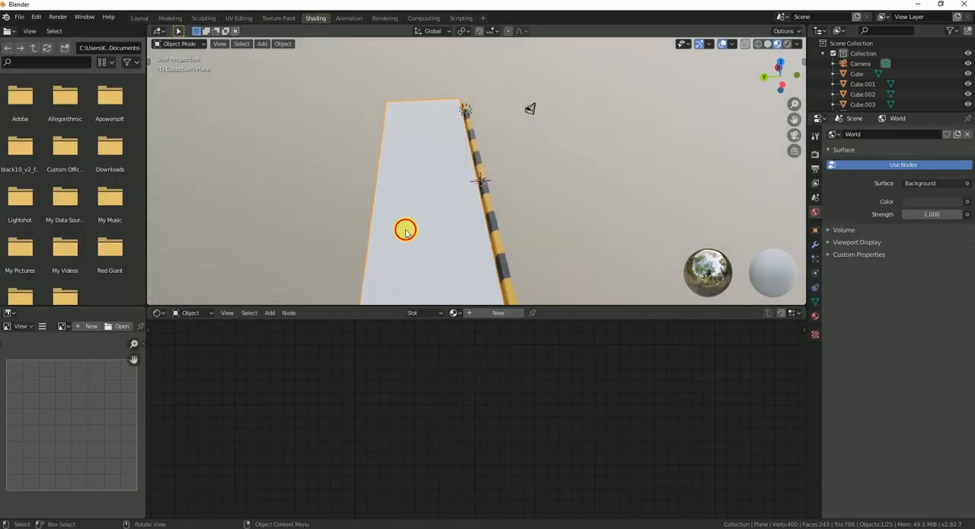
left_click(483, 314)
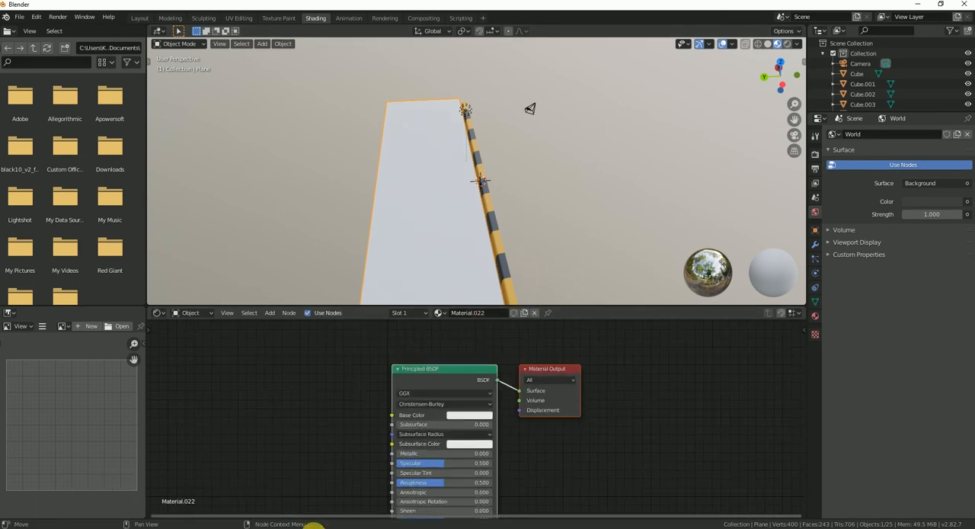
Step: Switch to File Explorer and open the Road Texture folder inside Quick Road
left_click(311, 524)
left_click(314, 526)
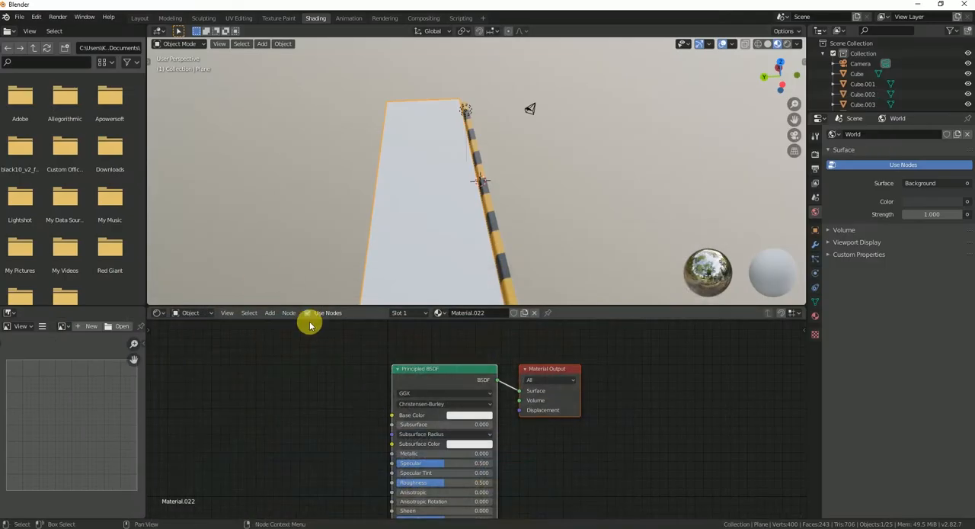
scroll(394, 187, "up", 3)
scroll(396, 188, "down", 8)
middle_click_drag(396, 188, 420, 185)
scroll(447, 195, "up", 4)
scroll(448, 197, "up", 1)
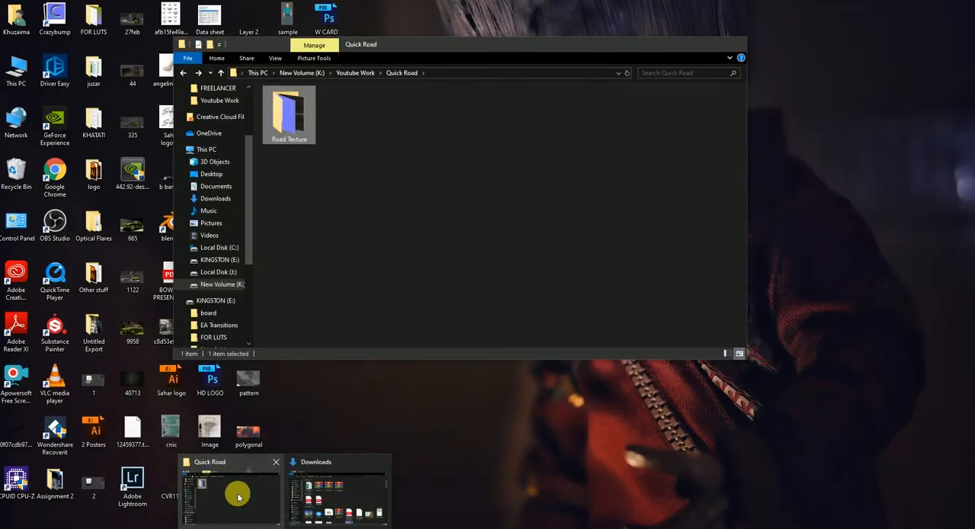
left_click(229, 496)
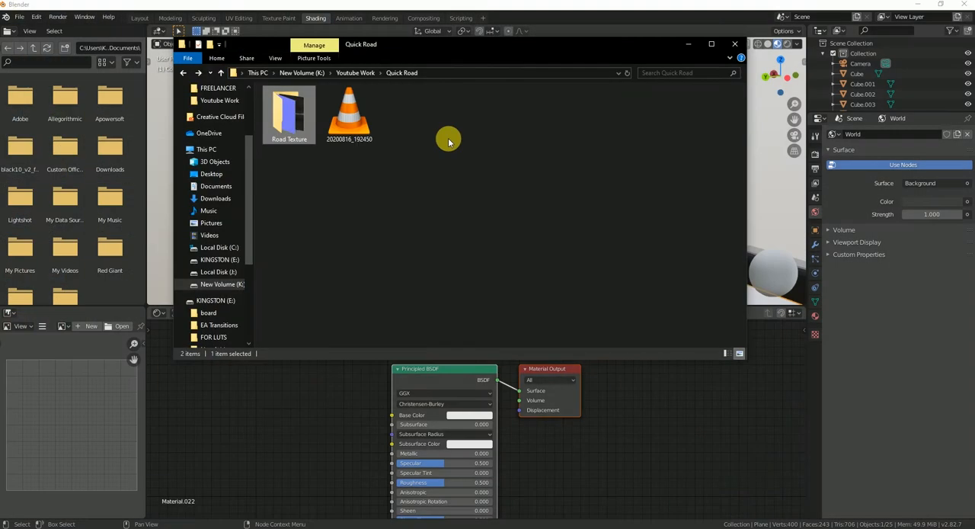
double_click(274, 114)
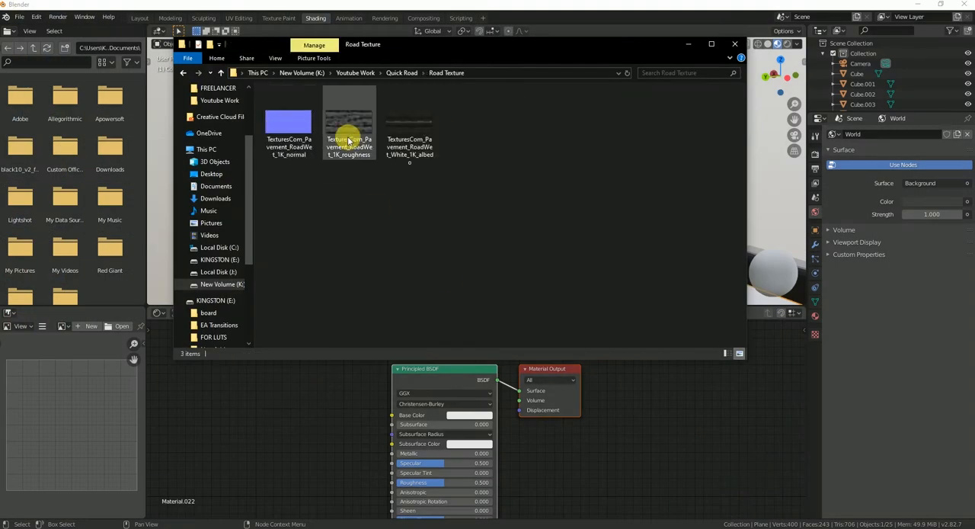
Step: Add the TexturesCom_Pavement_RoadWet_White_1K_albedo image to the road material, link its Color to Base Color, and check the road
left_click(404, 125)
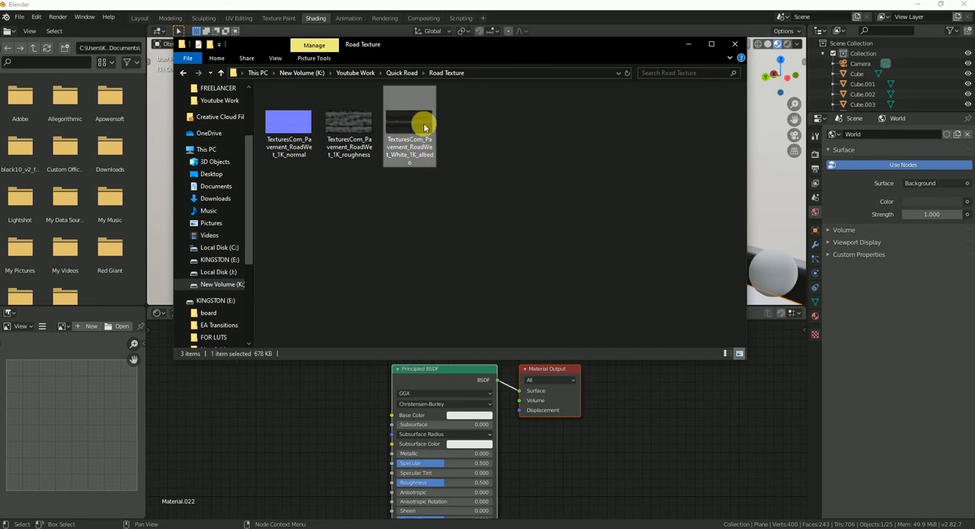
left_click_drag(419, 124, 391, 414)
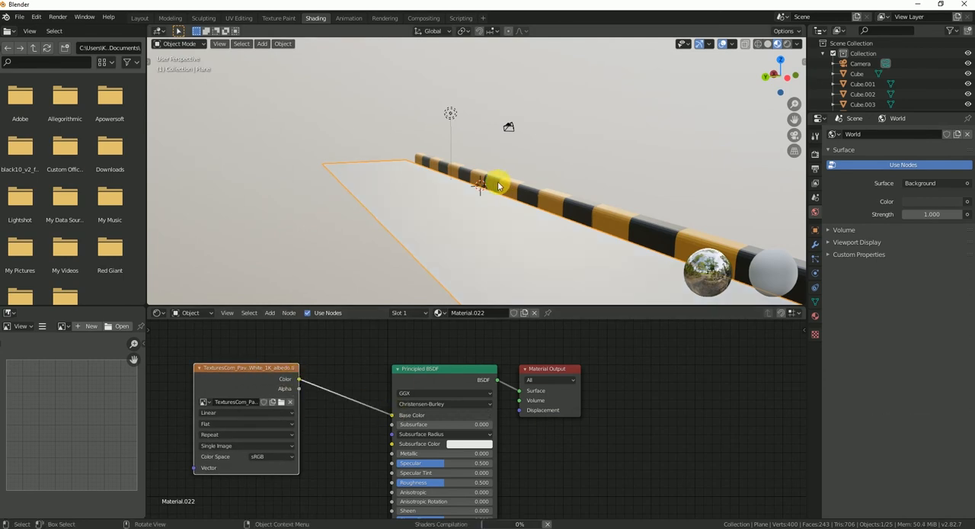
scroll(499, 199, "down", 2)
middle_click_drag(495, 219, 474, 251)
scroll(468, 252, "down", 3)
scroll(469, 247, "up", 4)
scroll(459, 248, "down", 3)
scroll(332, 463, "down", 2)
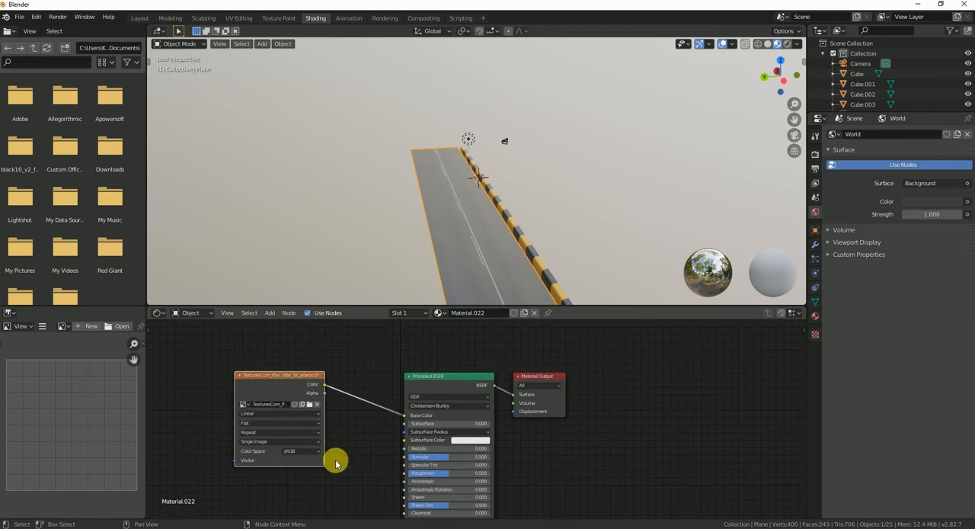
Step: Add the TexturesCom_Pavement_RoadWet_1K_roughness image from the Road Texture folder as a texture node in the road material
middle_click_drag(332, 463, 334, 365)
left_click(286, 527)
left_click(266, 480)
left_click_drag(349, 123, 289, 428)
left_click_drag(646, 429, 648, 404)
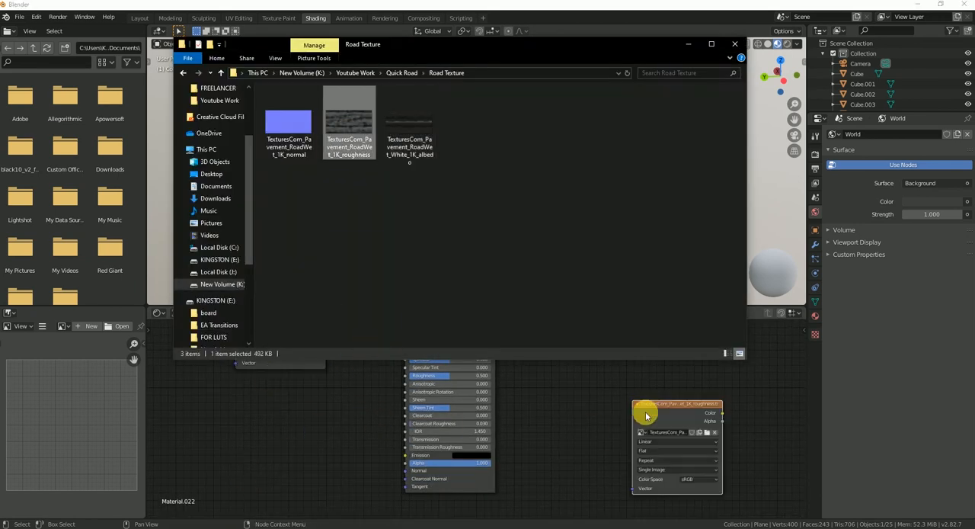
left_click(611, 404)
Step: Link the roughness texture's Color to the shader's Roughness input and set its color space to Non-Color
middle_click_drag(531, 405, 479, 483)
scroll(398, 428, "up", 4)
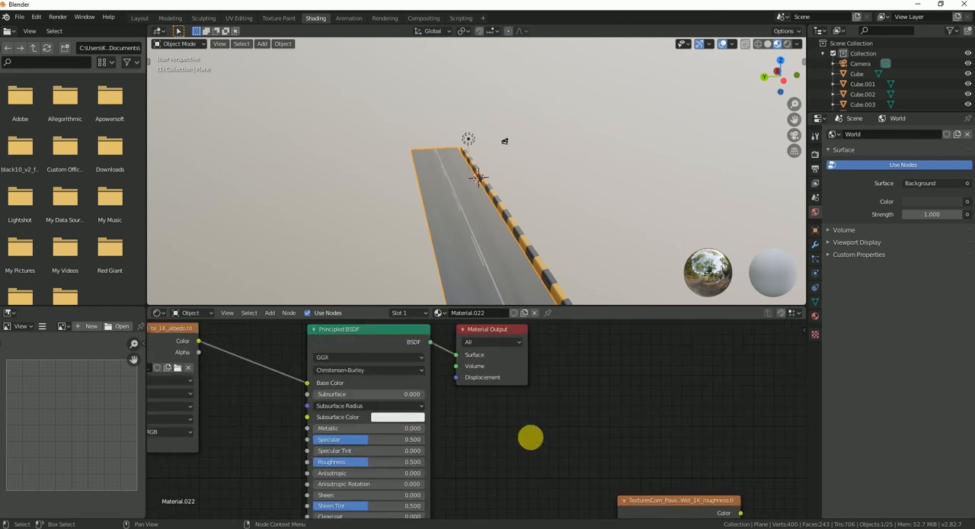
middle_click_drag(540, 446, 527, 395)
left_click_drag(726, 462, 294, 409)
left_click_drag(692, 452, 633, 367)
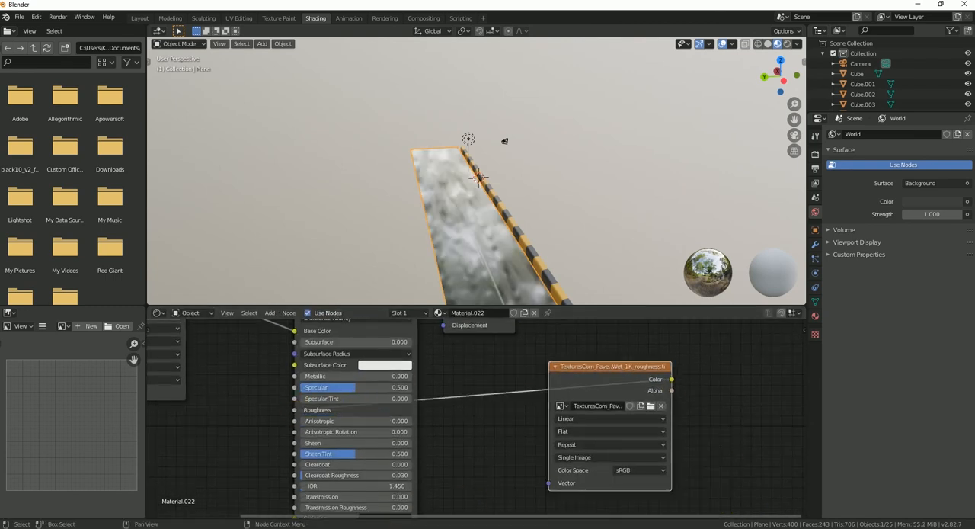
scroll(481, 416, "down", 4)
middle_click_drag(374, 450, 465, 426)
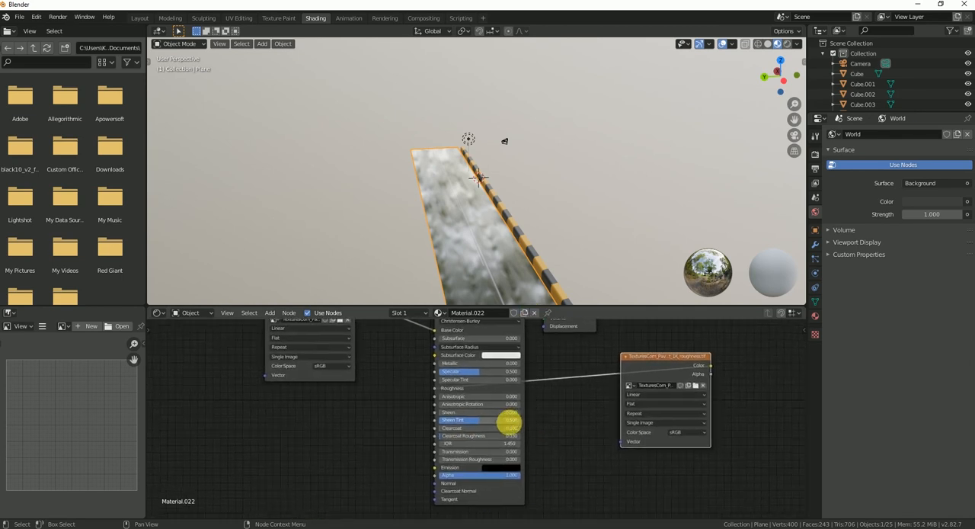
left_click(686, 432)
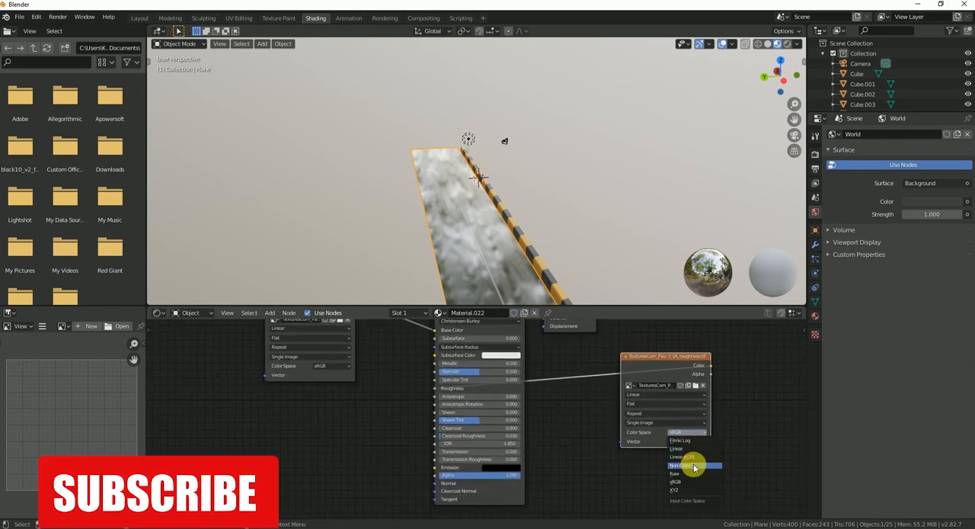
left_click(683, 465)
Step: Add the TexturesCom_Pavement_RoadWet_1K_normal image from the Road Texture folder and a Normal Map node to the road material
left_click(251, 483)
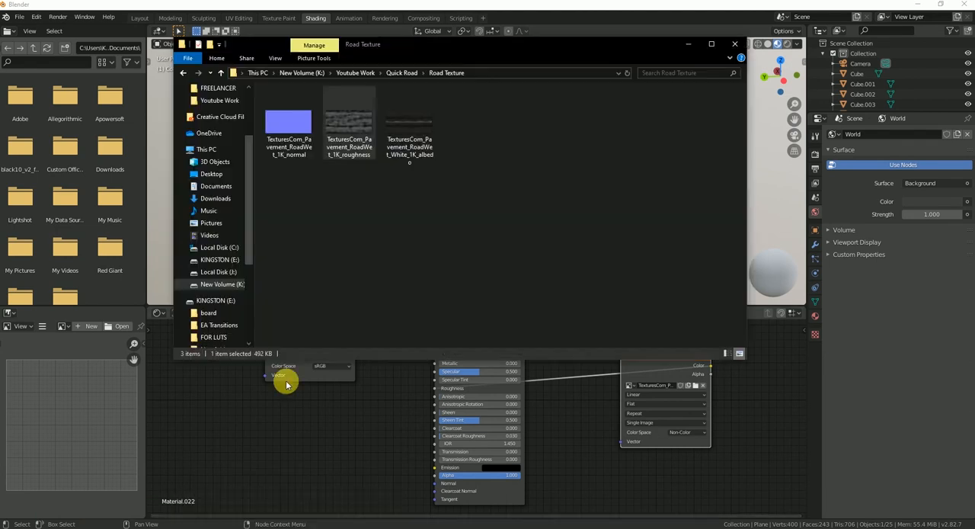
left_click_drag(282, 170, 241, 439)
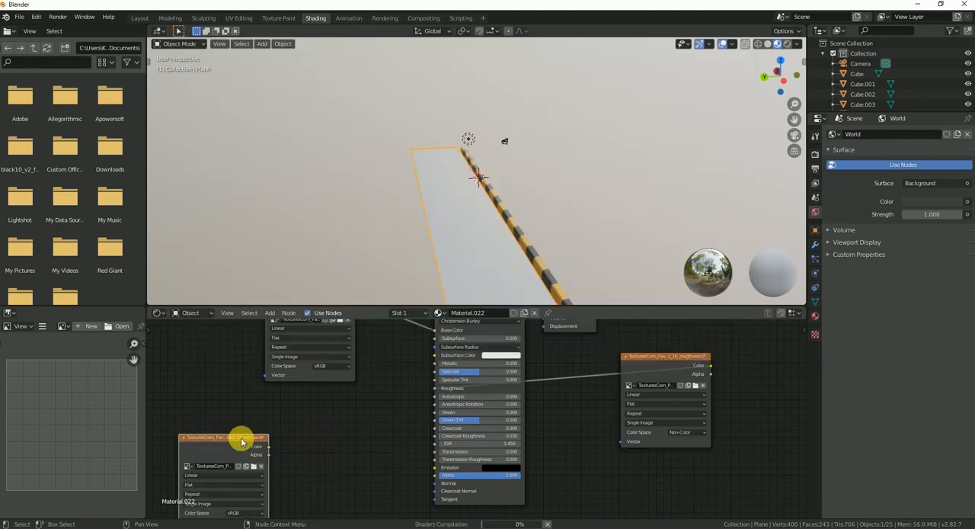
left_click(269, 312)
mouse_move(311, 391)
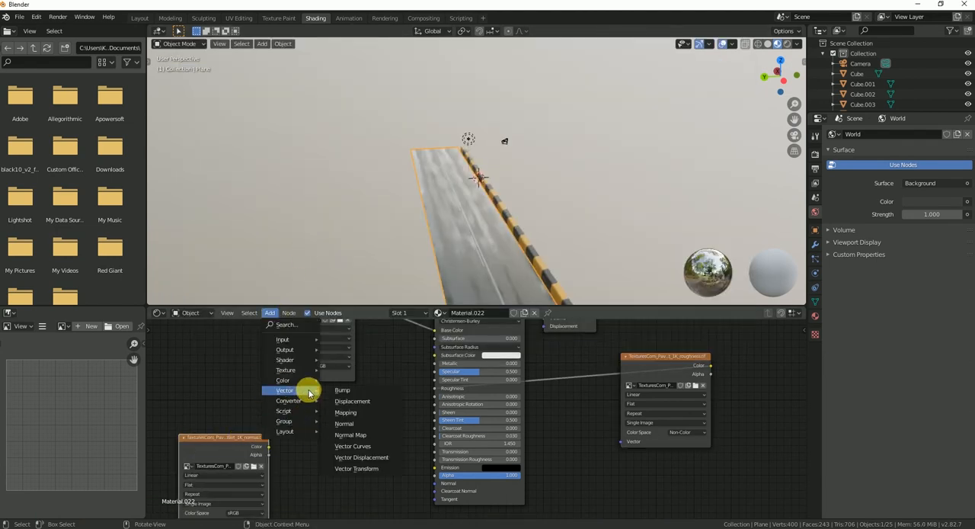
left_click(370, 426)
left_click(315, 428)
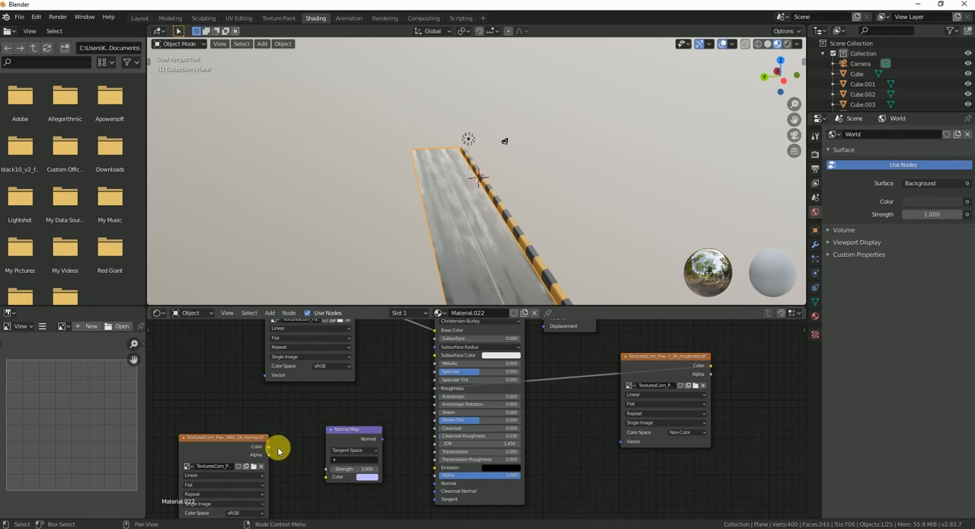
Step: Link the normal texture through the Normal Map node to the shader's Normal input and set the texture's color space to Non-Color
left_click_drag(329, 478, 328, 477)
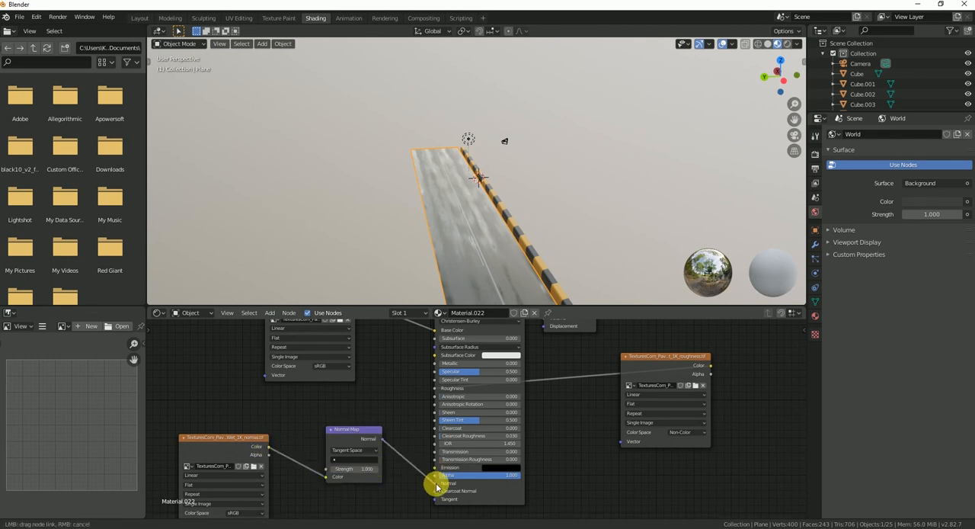
left_click_drag(436, 484, 437, 484)
middle_click_drag(294, 446, 364, 385)
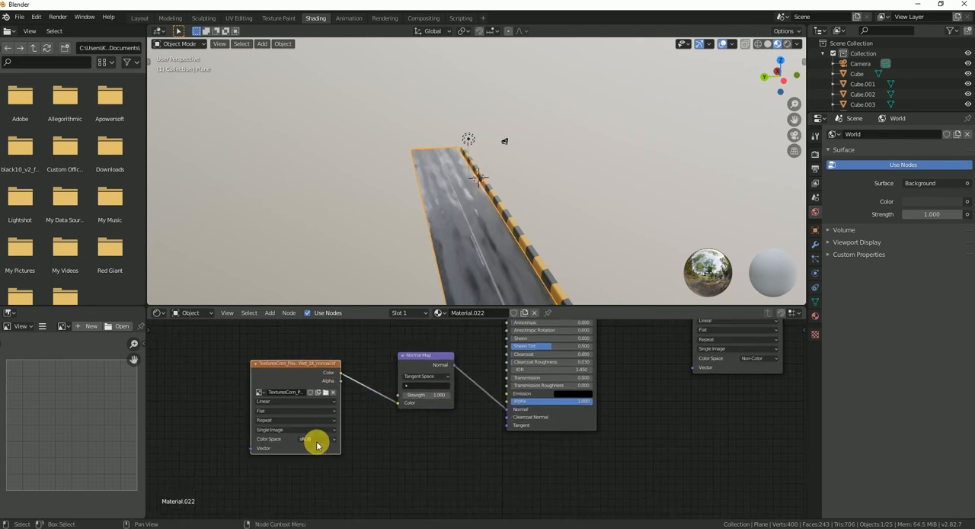
left_click(323, 472)
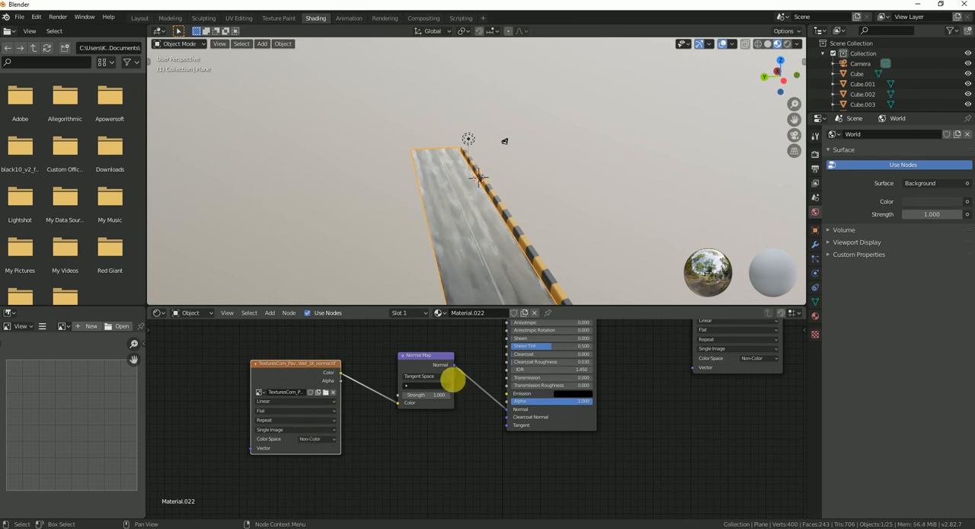
Step: Try a Strength of 10 on the Normal Map node, check the road surface, and set the Strength to 0
left_click_drag(415, 394, 442, 390)
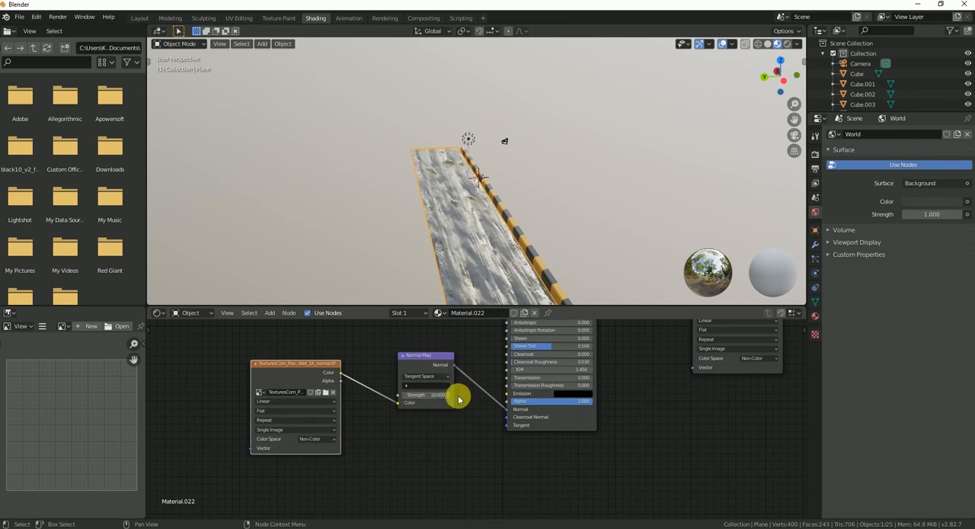
scroll(496, 254, "up", 3)
middle_click_drag(459, 257, 452, 228)
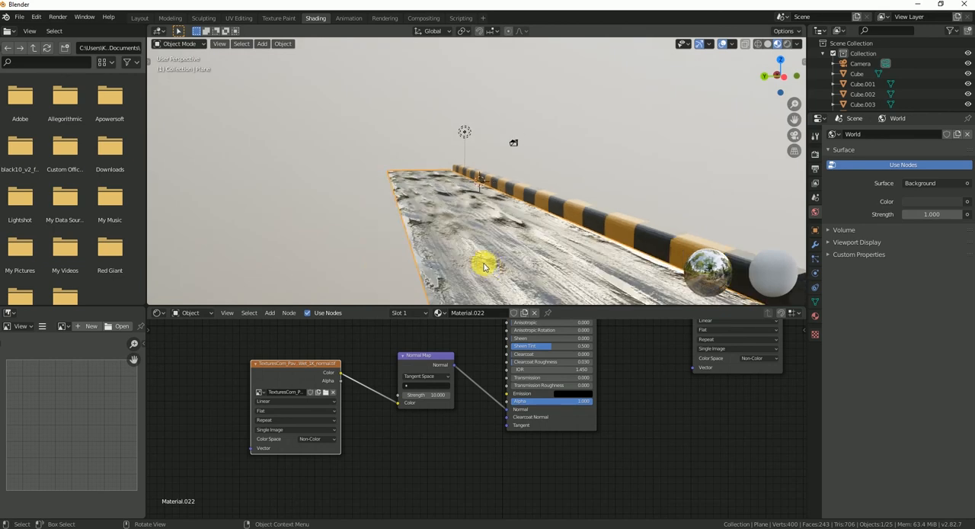
left_click_drag(432, 394, 380, 395)
mouse_move(526, 228)
middle_mouse_down()
mouse_move(526, 218)
mouse_move(487, 276)
mouse_move(515, 255)
mouse_move(565, 255)
mouse_move(538, 243)
mouse_move(708, 274)
middle_mouse_up()
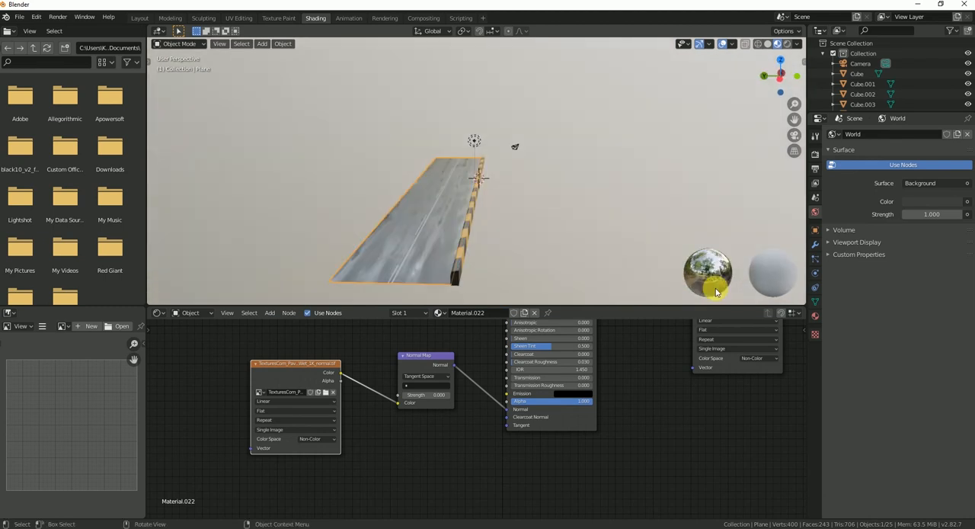
Step: Check the road's reflections and the light in Rendered shading and return to Material Preview
left_click(788, 43)
mouse_move(470, 257)
middle_mouse_down()
mouse_move(496, 261)
mouse_move(487, 240)
mouse_move(511, 231)
mouse_move(533, 247)
mouse_move(531, 259)
middle_mouse_up()
left_click(471, 139)
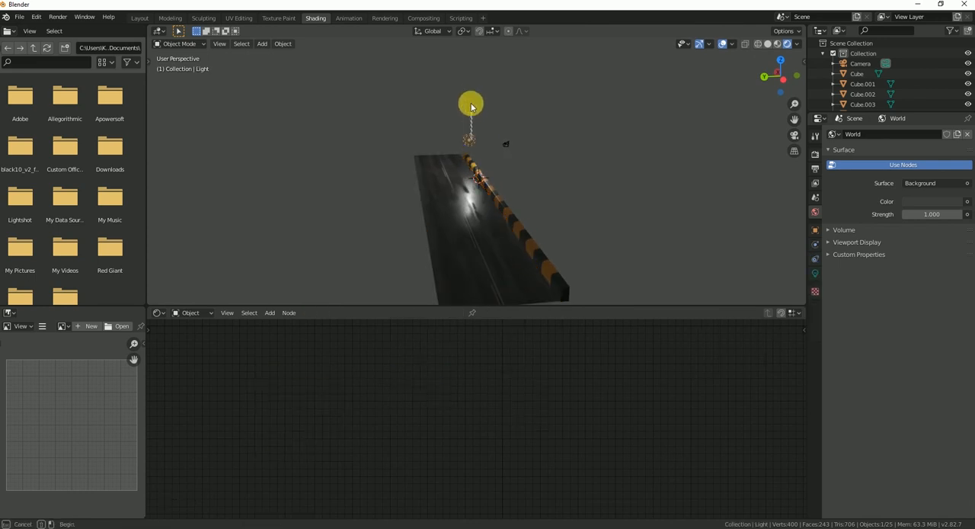
left_click_drag(470, 119, 470, 116)
left_click(778, 44)
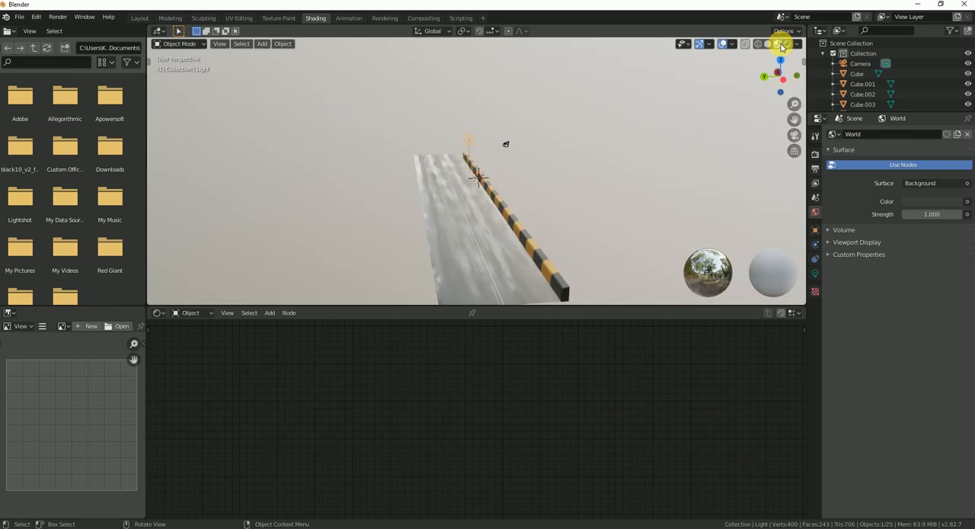
Step: Switch to the Layout workspace and bring the whole road and curb into view
scroll(481, 178, "down", 2)
left_click(134, 21)
mouse_move(422, 215)
middle_mouse_down()
mouse_move(434, 222)
mouse_move(370, 228)
mouse_move(418, 205)
mouse_move(426, 279)
mouse_move(403, 328)
middle_mouse_up()
middle_click_drag(327, 365, 540, 444)
left_click(537, 441)
left_click(508, 402, "shift")
left_click(479, 370, "shift")
left_click(470, 344, "shift")
left_click(461, 330, "shift")
left_click(461, 331, "shift")
left_click(455, 320, "shift")
left_click(449, 310, "shift")
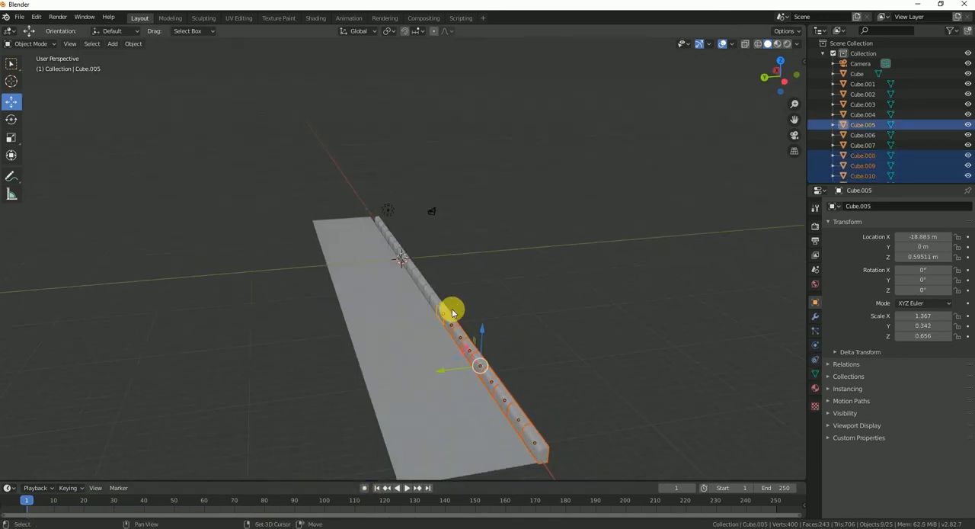
middle_click_drag(450, 311, 435, 346)
left_click(454, 231)
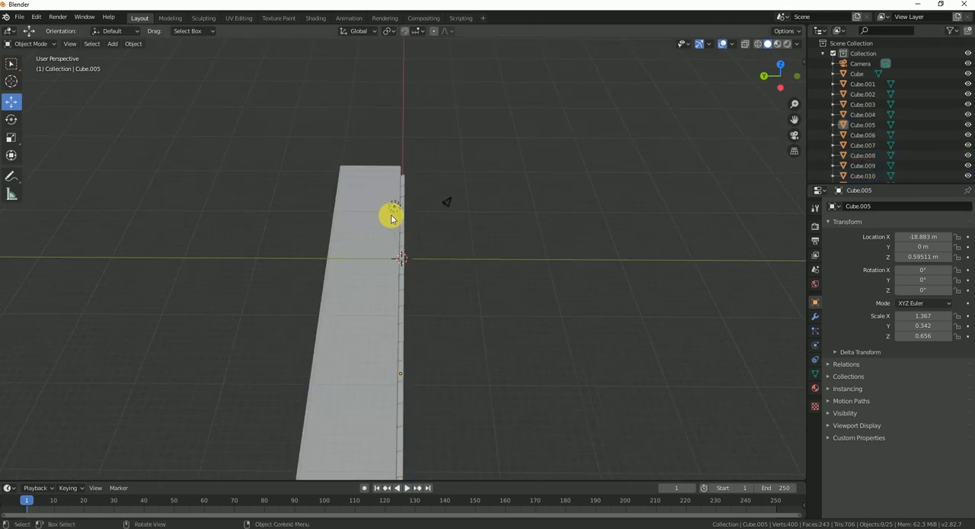
Step: Duplicate the curb blocks Cube to Cube.021 and move the copies along Y to the opposite long edge of the road
left_click(864, 75)
scroll(867, 122, "down", 5)
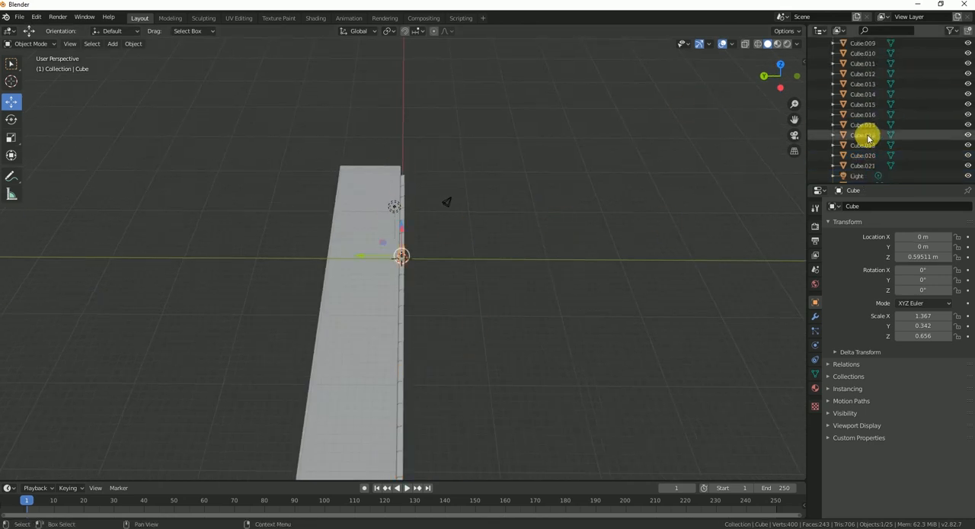
scroll(877, 170, "down", 1)
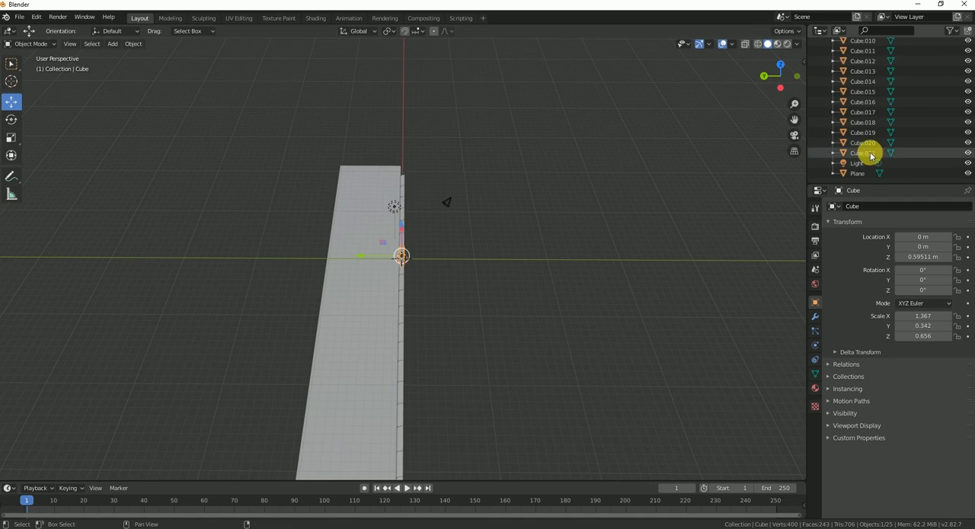
left_click(870, 152, "shift")
middle_click_drag(533, 187, 504, 174)
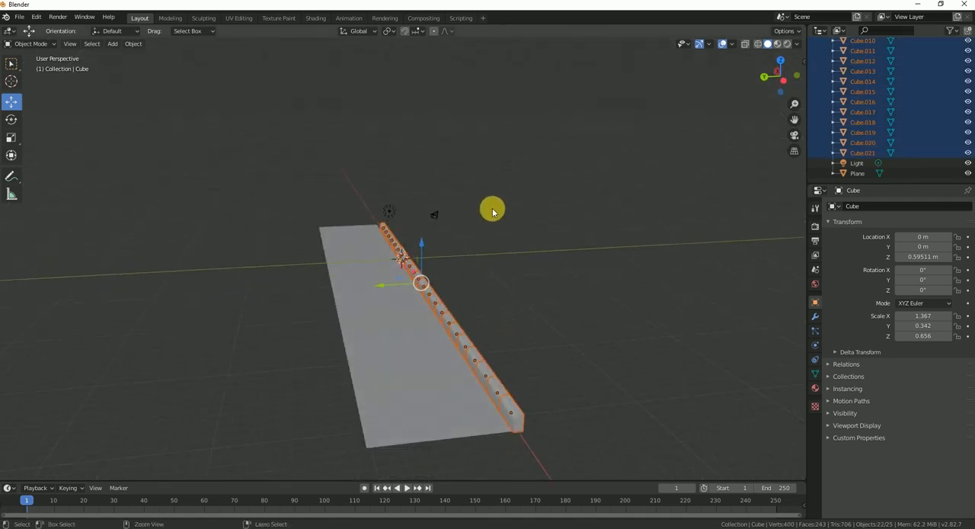
key("ctrl+v")
left_click_drag(379, 287, 287, 307)
scroll(288, 307, "up", 2)
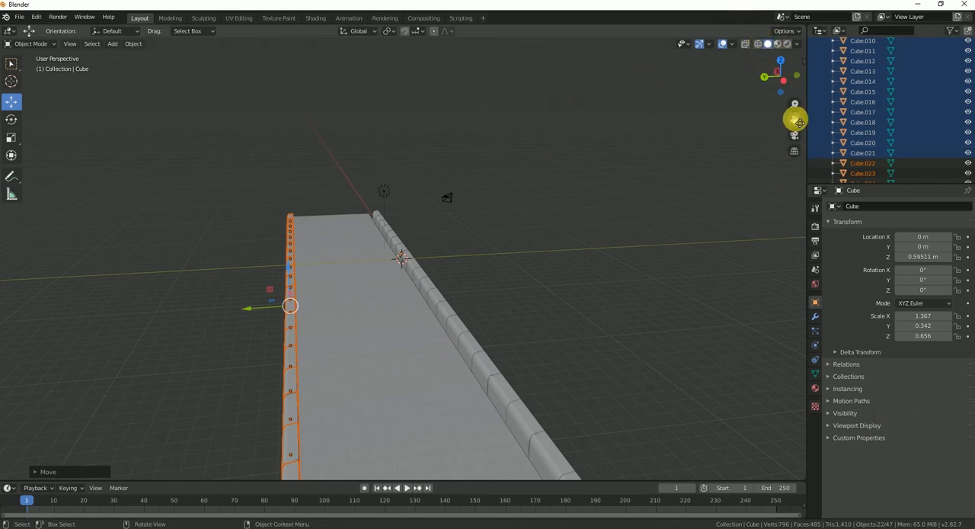
left_click(804, 63)
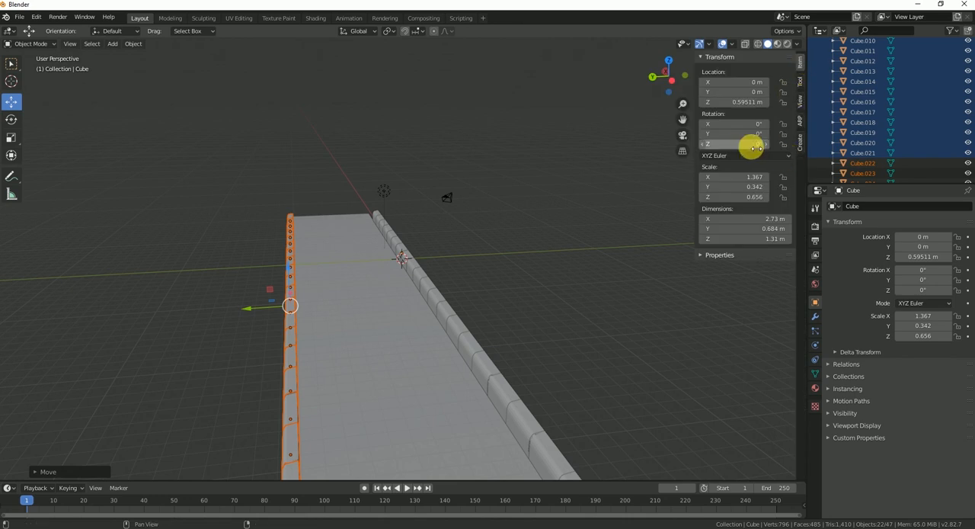
left_click_drag(743, 148, 746, 148)
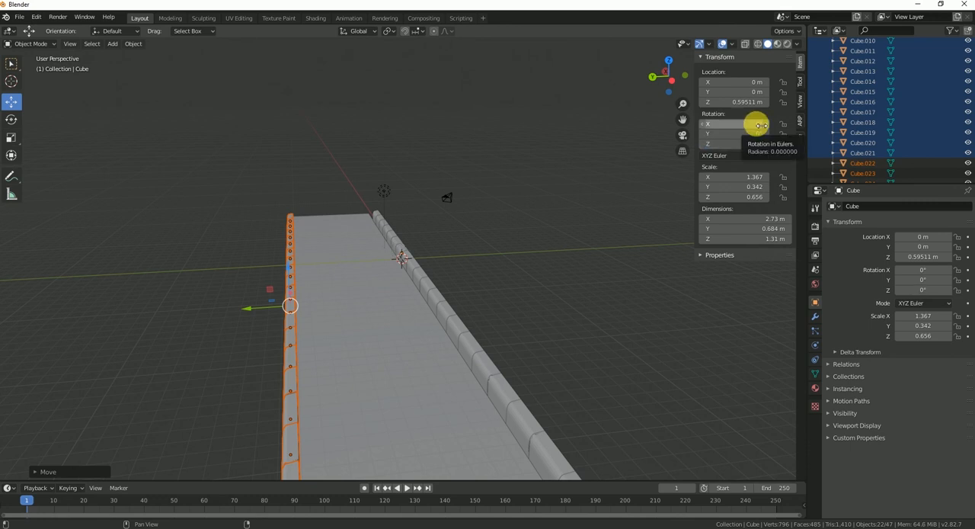
left_click_drag(760, 125, 770, 125)
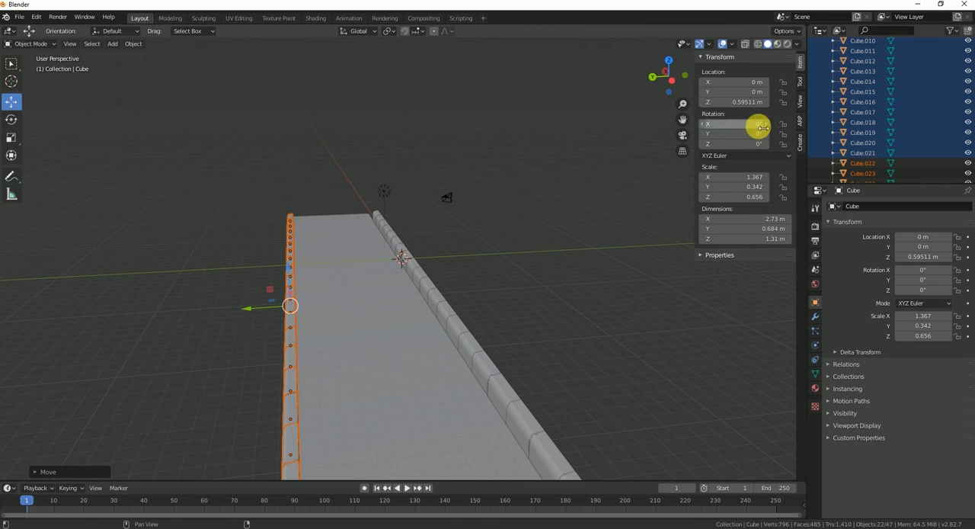
Step: Turn the copied curb row around the vertical axis with the Rotate tool, keeping it along the road's edge
middle_click_drag(441, 224, 371, 326)
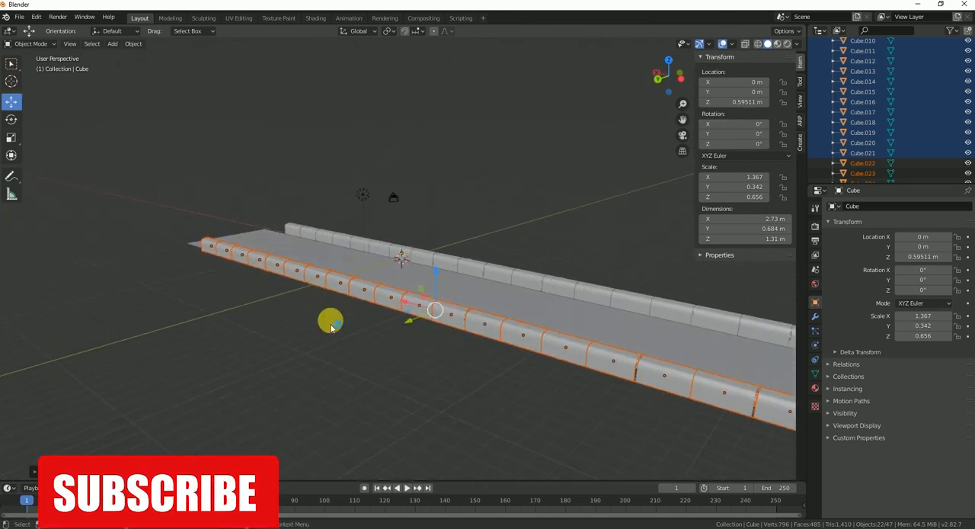
left_click(10, 119)
left_click_drag(446, 325, 333, 275)
left_click_drag(463, 323, 444, 326)
scroll(435, 332, "down", 2)
middle_click_drag(376, 368, 352, 301)
left_click_drag(355, 301, 360, 298)
middle_click_drag(361, 298, 381, 312)
left_click(13, 102)
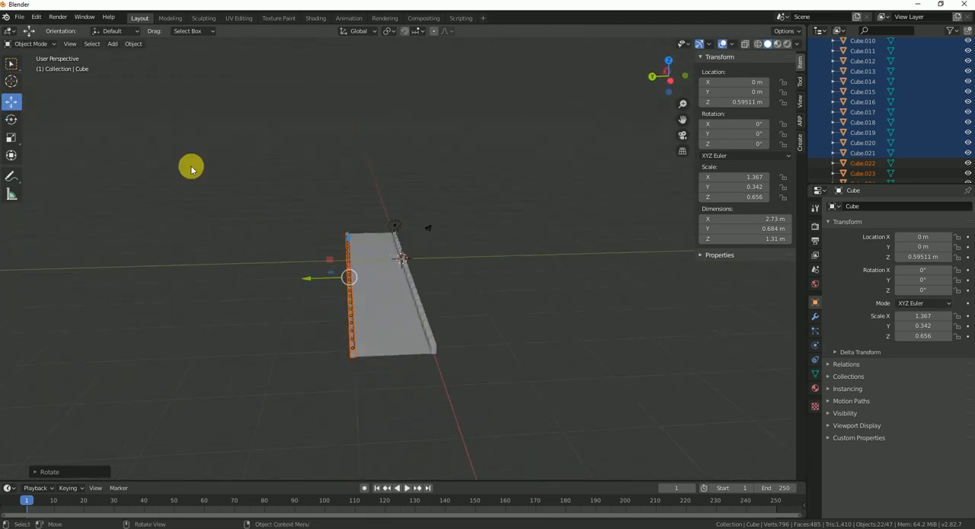
left_click(406, 263)
key("Tab")
scroll(427, 277, "up", 4)
middle_click_drag(427, 276, 467, 307)
left_click(467, 307)
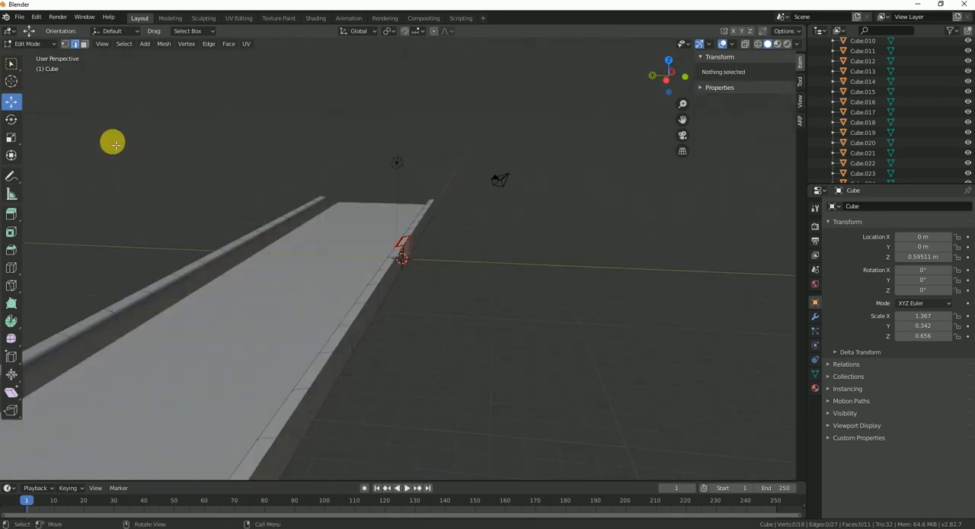
key("Tab")
Step: Switch the viewport to Rendered shading and examine the wet road surface and both curbs from several angles
middle_click_drag(533, 312, 371, 276)
scroll(440, 264, "down", 5)
scroll(405, 306, "up", 1)
scroll(419, 294, "down", 2)
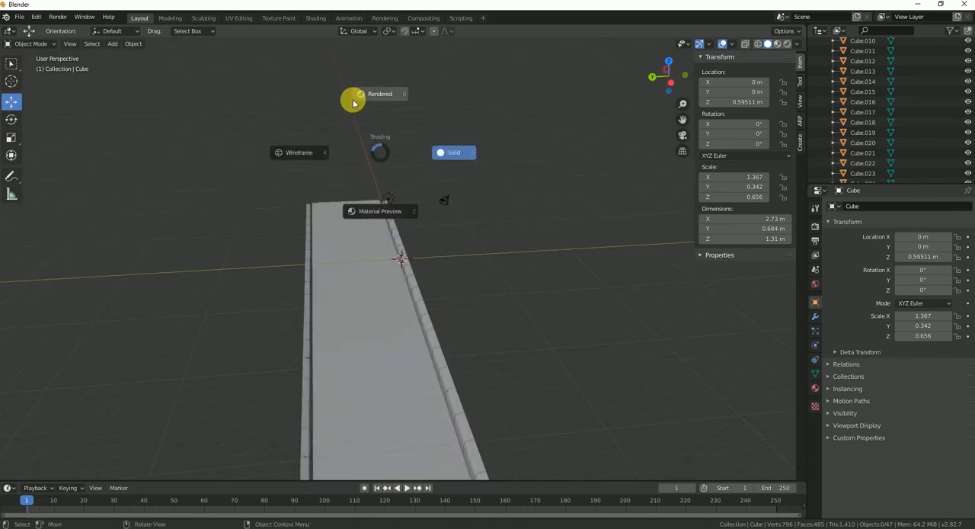
left_click(378, 108)
middle_click_drag(356, 228, 353, 208)
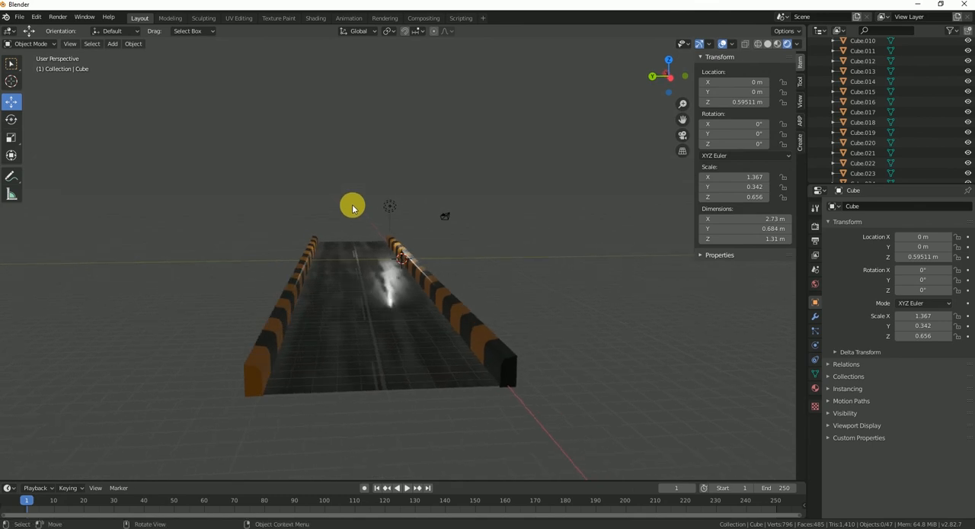
scroll(384, 238, "down", 1)
middle_click_drag(373, 264, 367, 262)
scroll(370, 257, "up", 8)
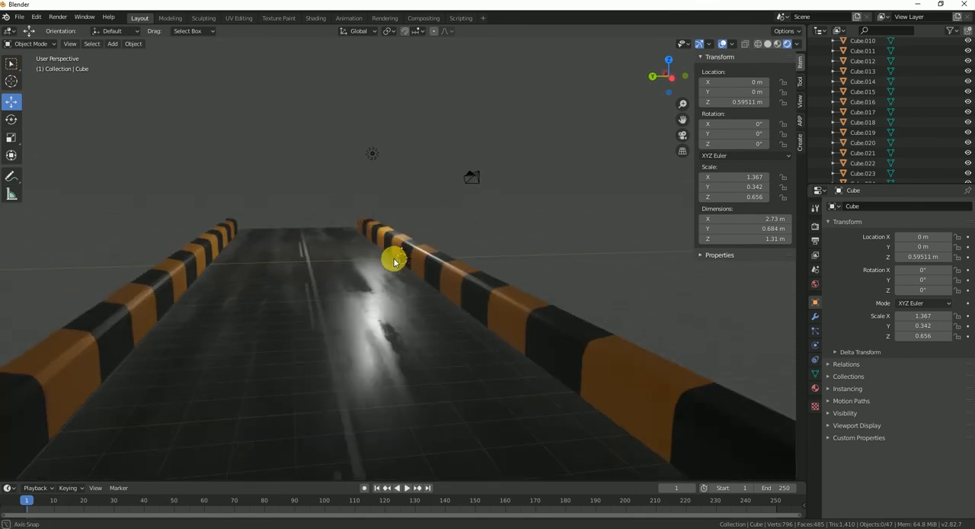
scroll(373, 246, "down", 4)
middle_click_drag(363, 279, 350, 317)
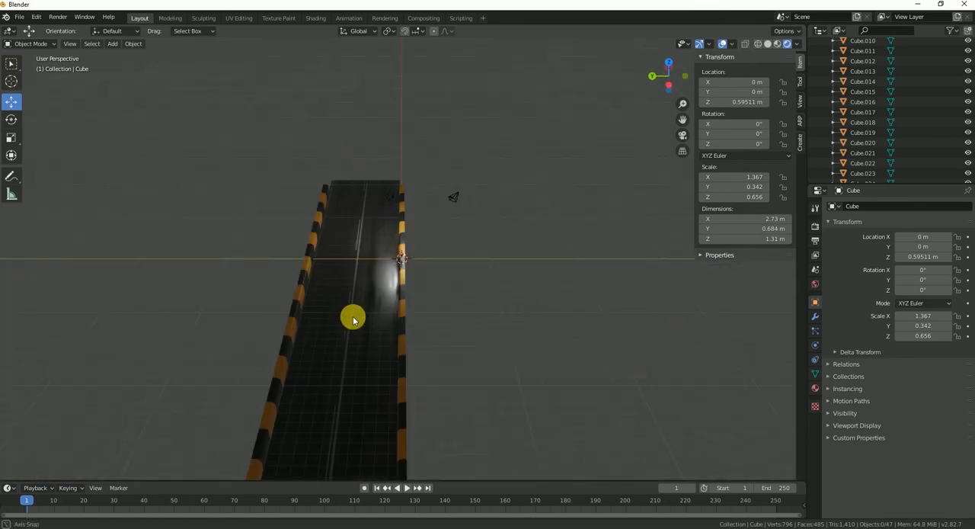
Step: Widen the road plane along Y to a scale of about 9.12 so it extends past both curbs
left_click(362, 320)
left_click(12, 137)
left_click_drag(330, 320, 275, 327)
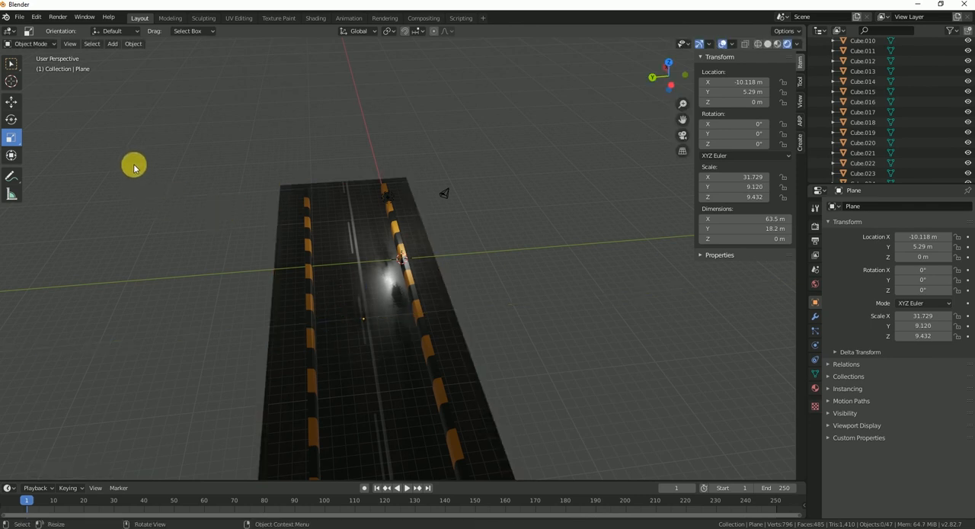
Step: Select all blocks of the original curb row and move them along Y to about -3.79 m, at the widened road's edge
scroll(242, 295, "down", 3)
middle_click_drag(252, 366, 231, 324)
left_click(227, 333)
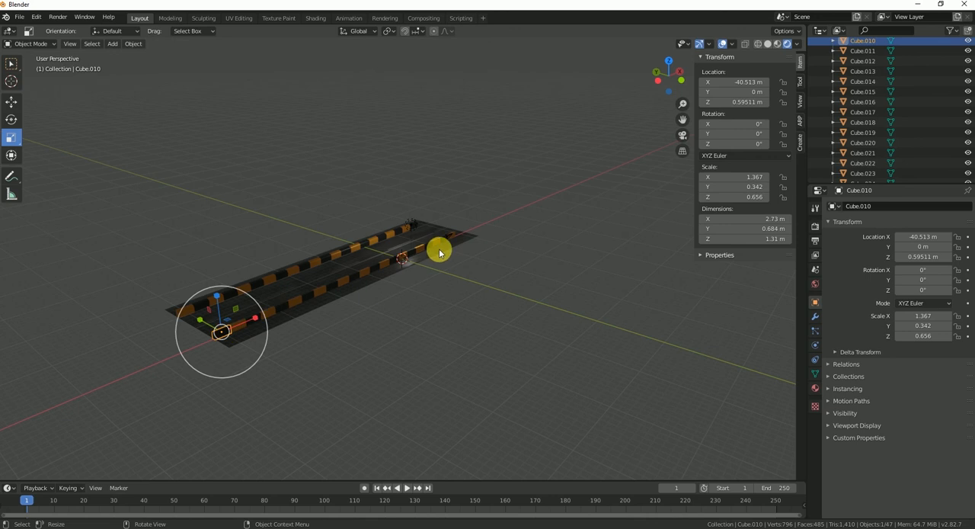
left_click(12, 101)
left_click(863, 153, "shift")
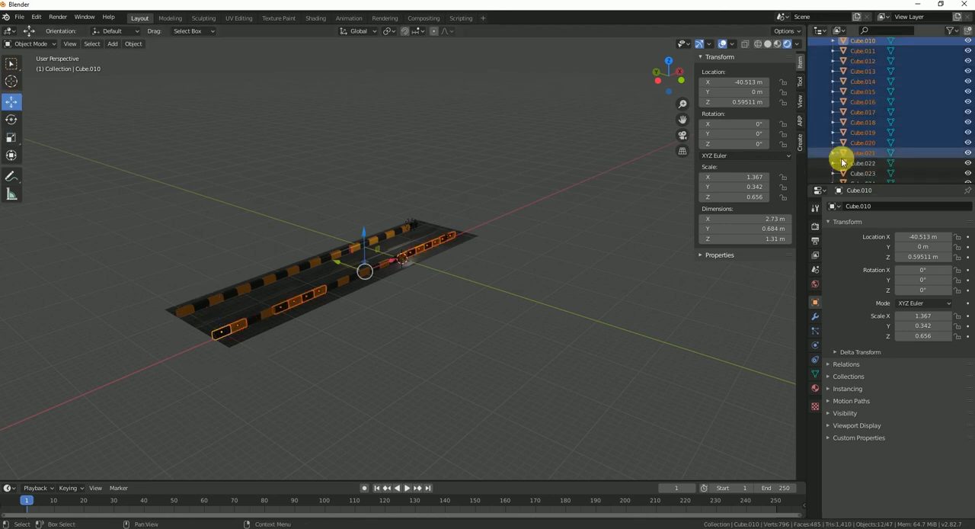
scroll(330, 297, "up", 2)
scroll(330, 295, "up", 1)
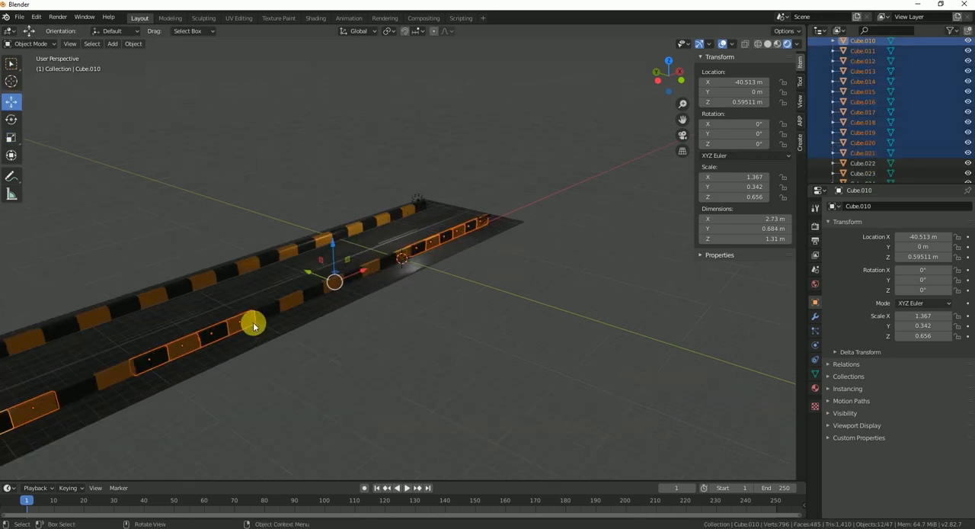
left_click(105, 376, "shift")
left_click(79, 391, "shift")
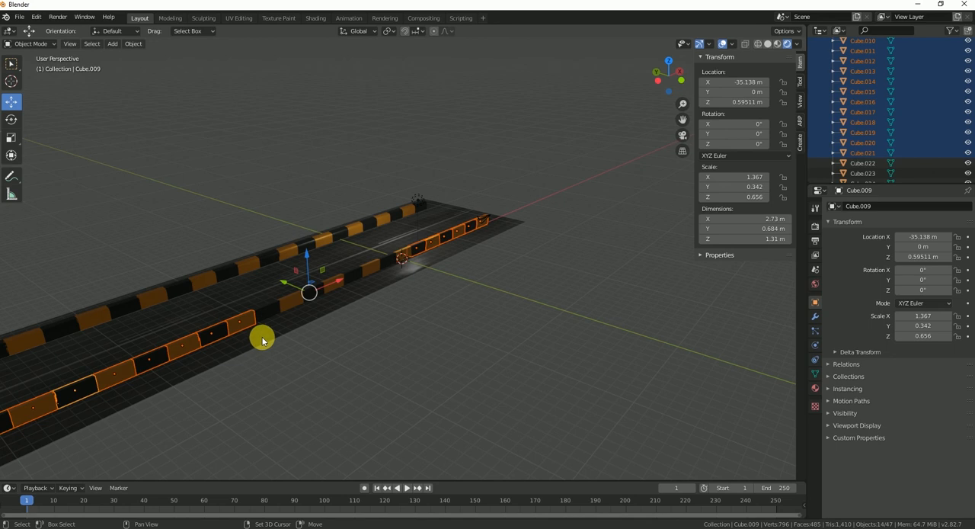
left_click(337, 282, "shift")
left_click(313, 294, "shift")
middle_click_drag(450, 247, 520, 268)
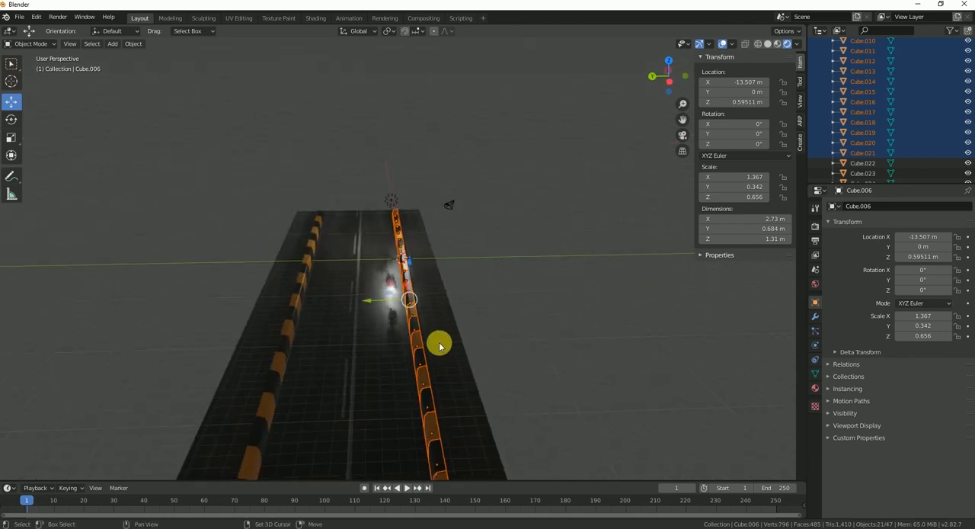
middle_click_drag(367, 301, 416, 250)
middle_click_drag(389, 274, 367, 300)
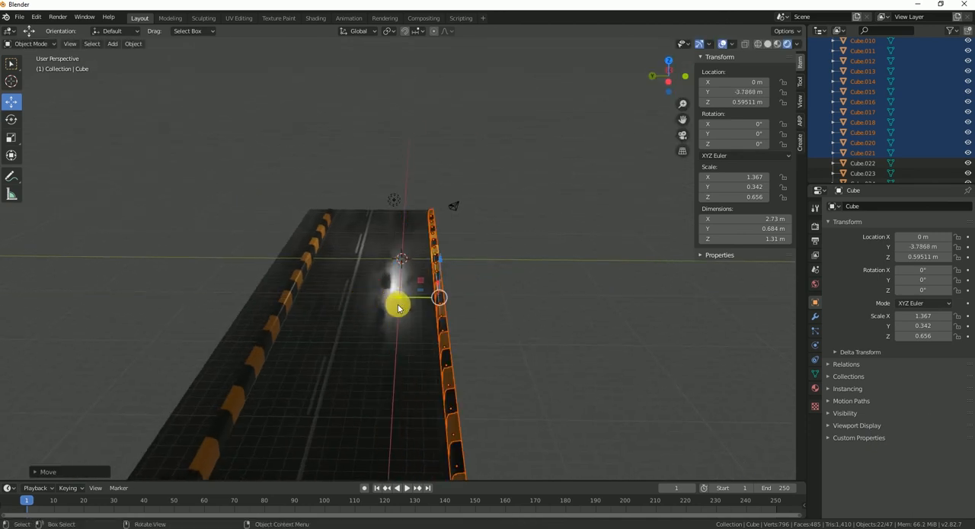
Step: Shift the selected curb row and the road plane along Y, bringing the plane to a Y location of about 1.08 m
key("g")
key("y")
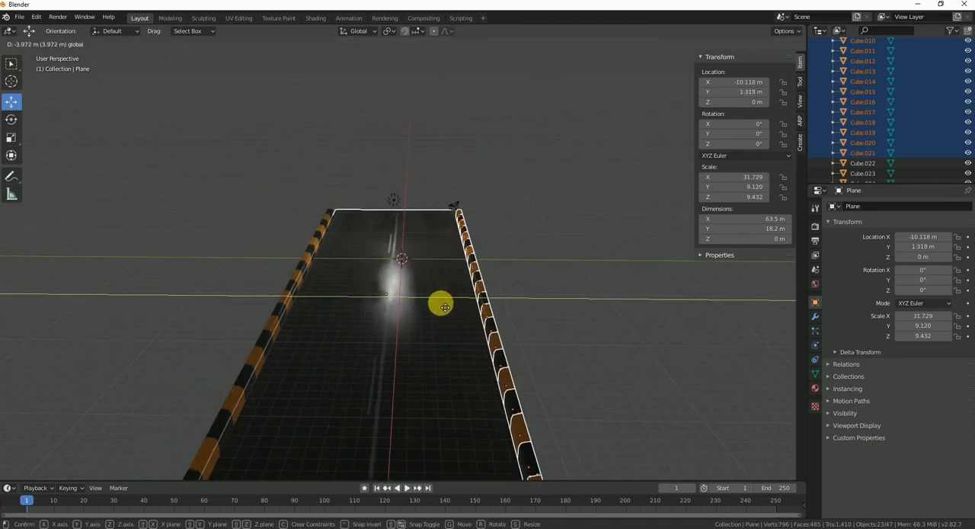
left_click(448, 307)
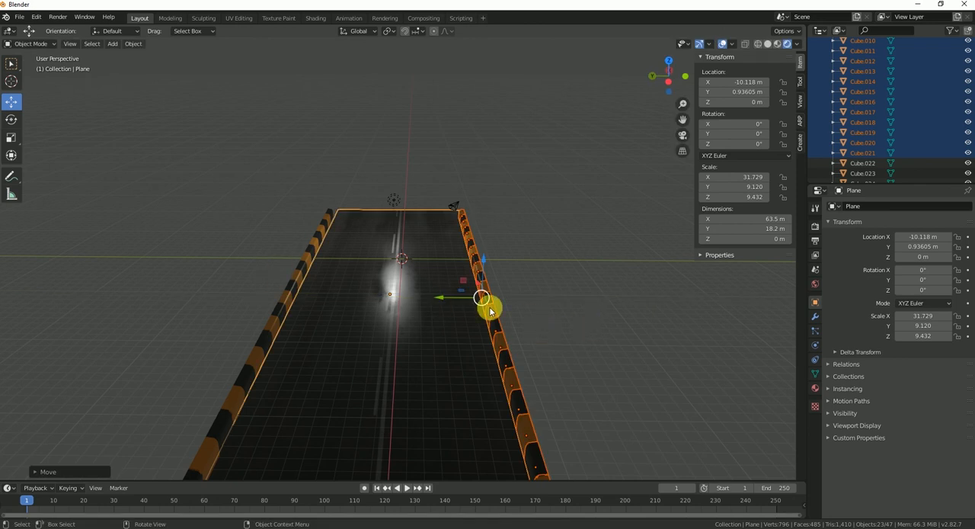
left_click(577, 335)
Step: Examine the wet road and both curbs from a low angle in rendered view, and check the road material's nodes
middle_click_drag(516, 258, 520, 231)
scroll(521, 246, "down", 1)
scroll(495, 292, "up", 2)
middle_click_drag(494, 290, 457, 320)
scroll(498, 298, "down", 2)
left_click(478, 355)
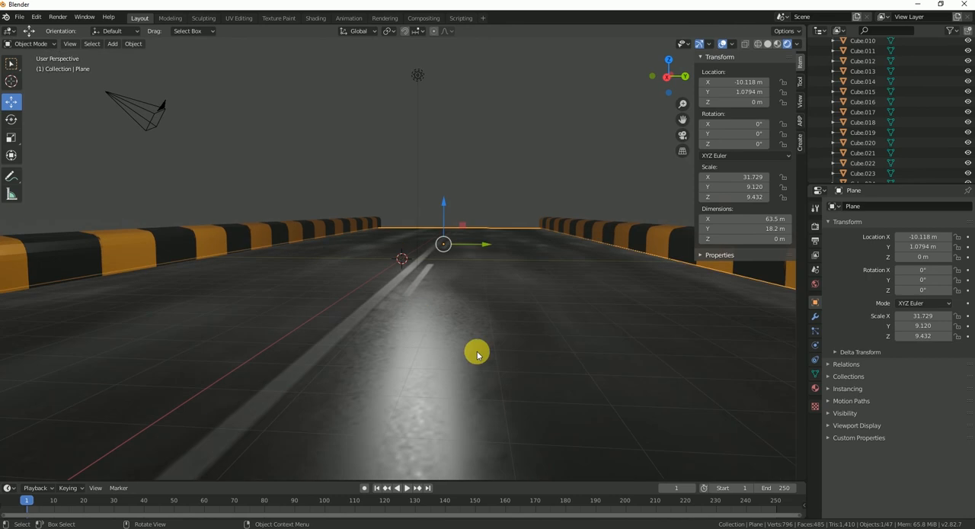
left_click(330, 19)
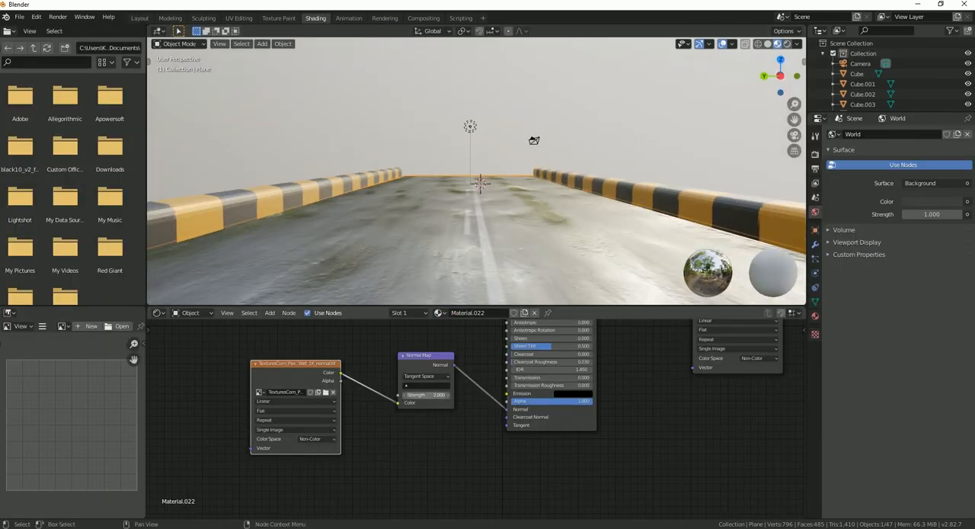
left_click(140, 18)
Step: Render a still image of frame 1 of the road scene
mouse_move(533, 374)
middle_mouse_down()
mouse_move(516, 337)
mouse_move(522, 365)
mouse_move(513, 378)
mouse_move(520, 348)
middle_mouse_up()
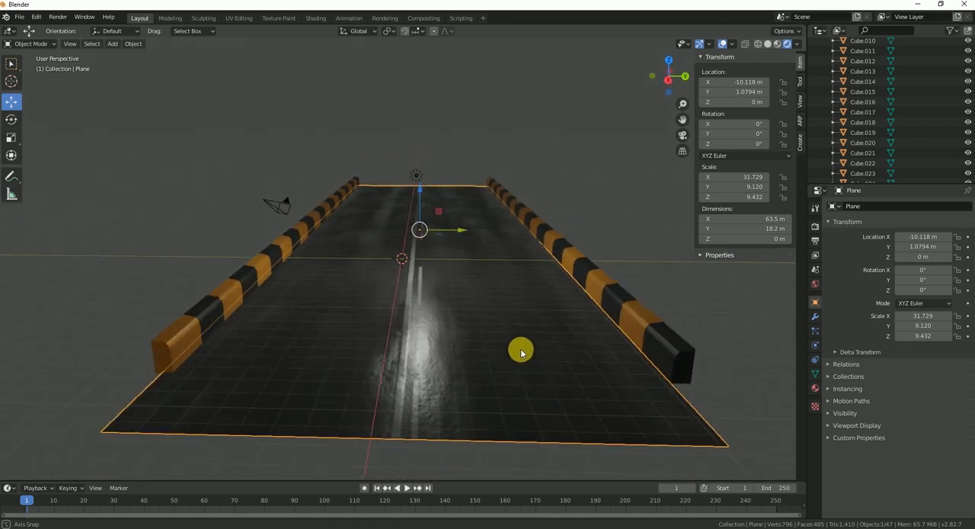
key("F12")
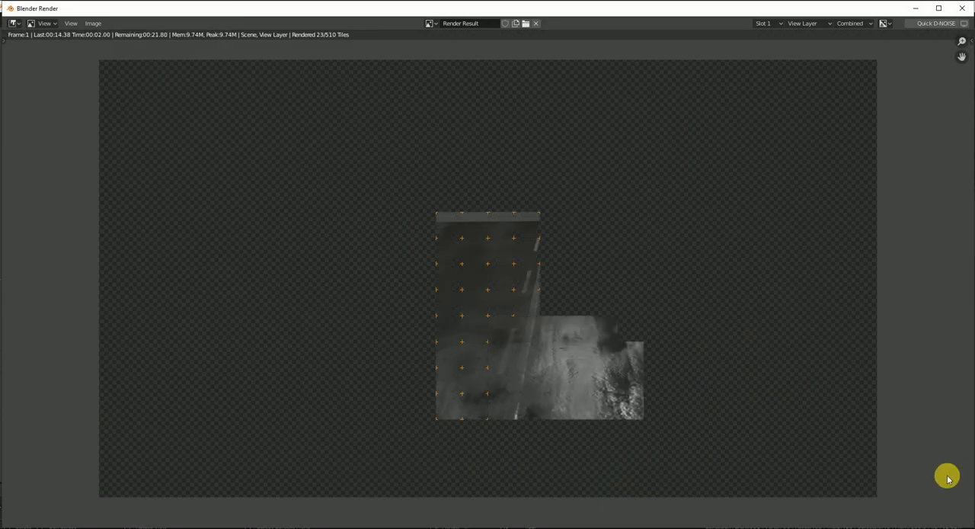